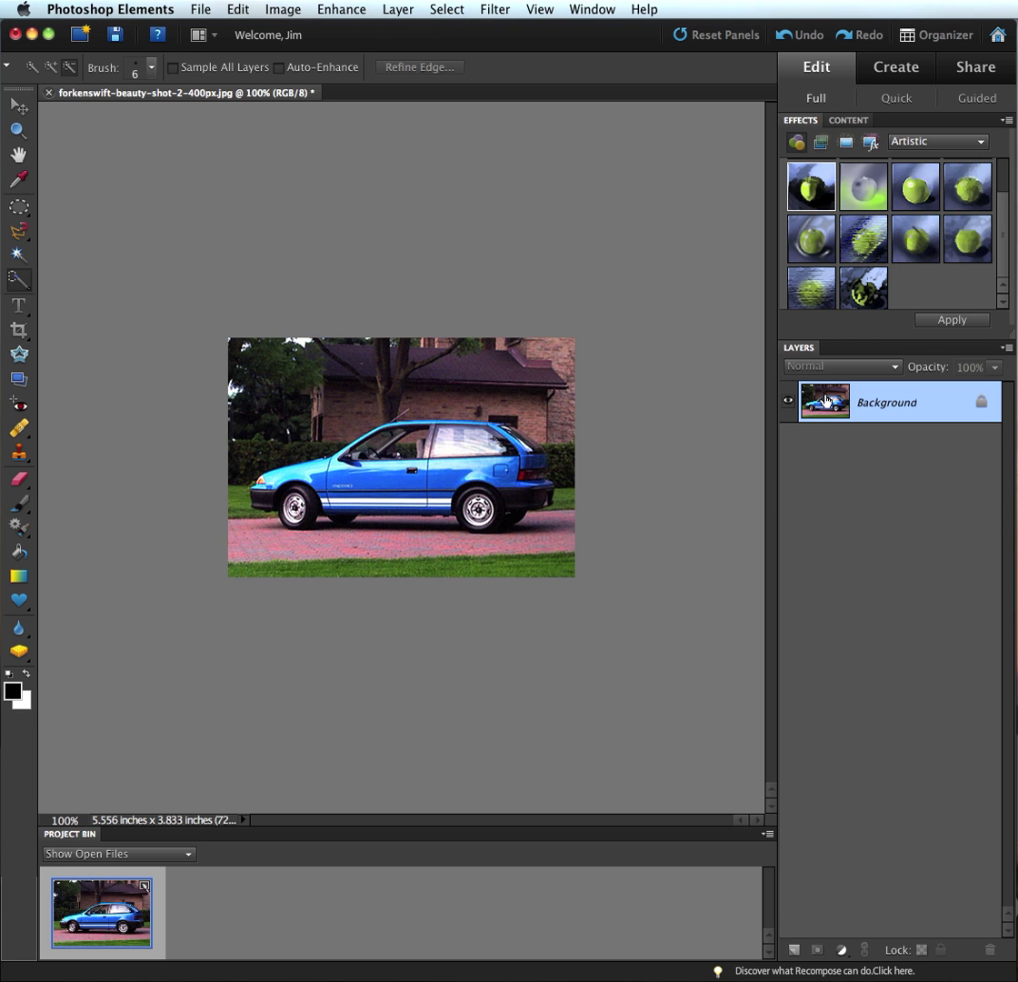
Duplicate the Background layer and hide the original, leaving only the Background copy visible
left_click_drag(826, 401, 794, 950)
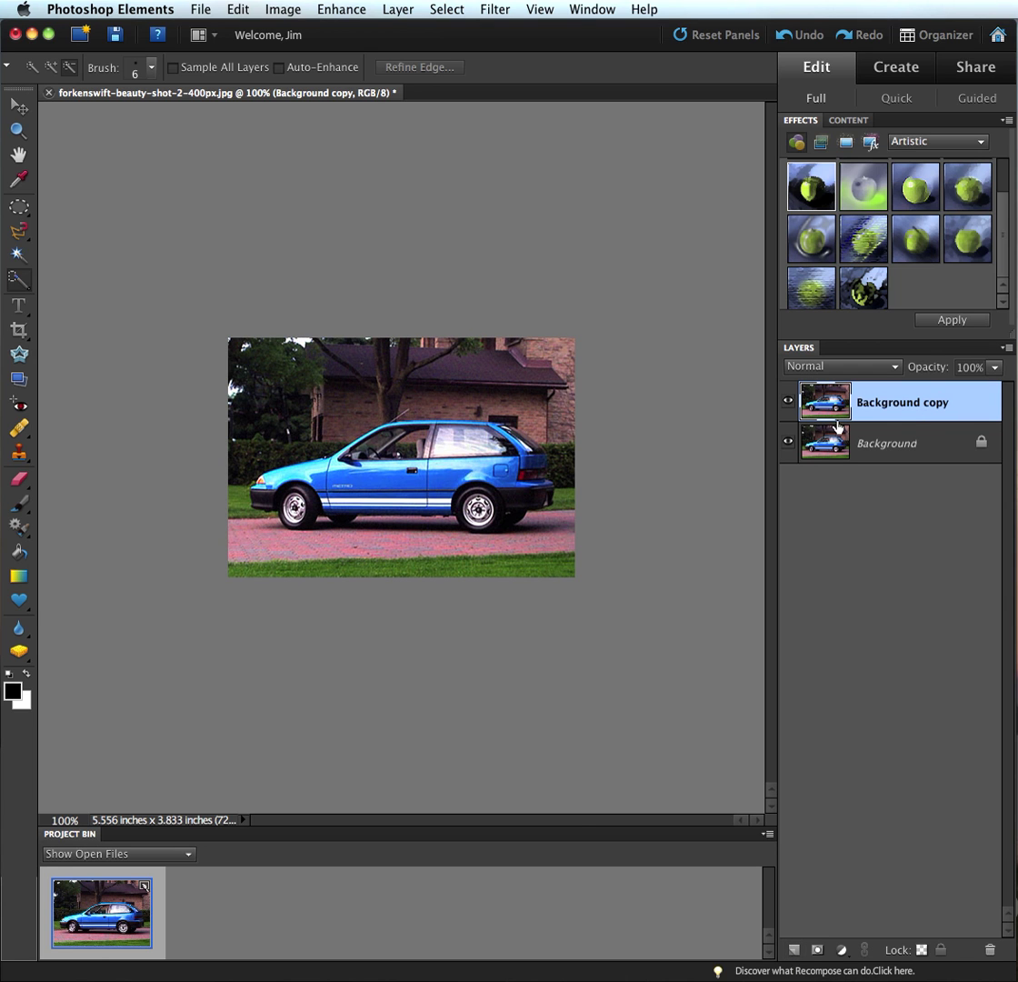
left_click(788, 443)
left_click(788, 445)
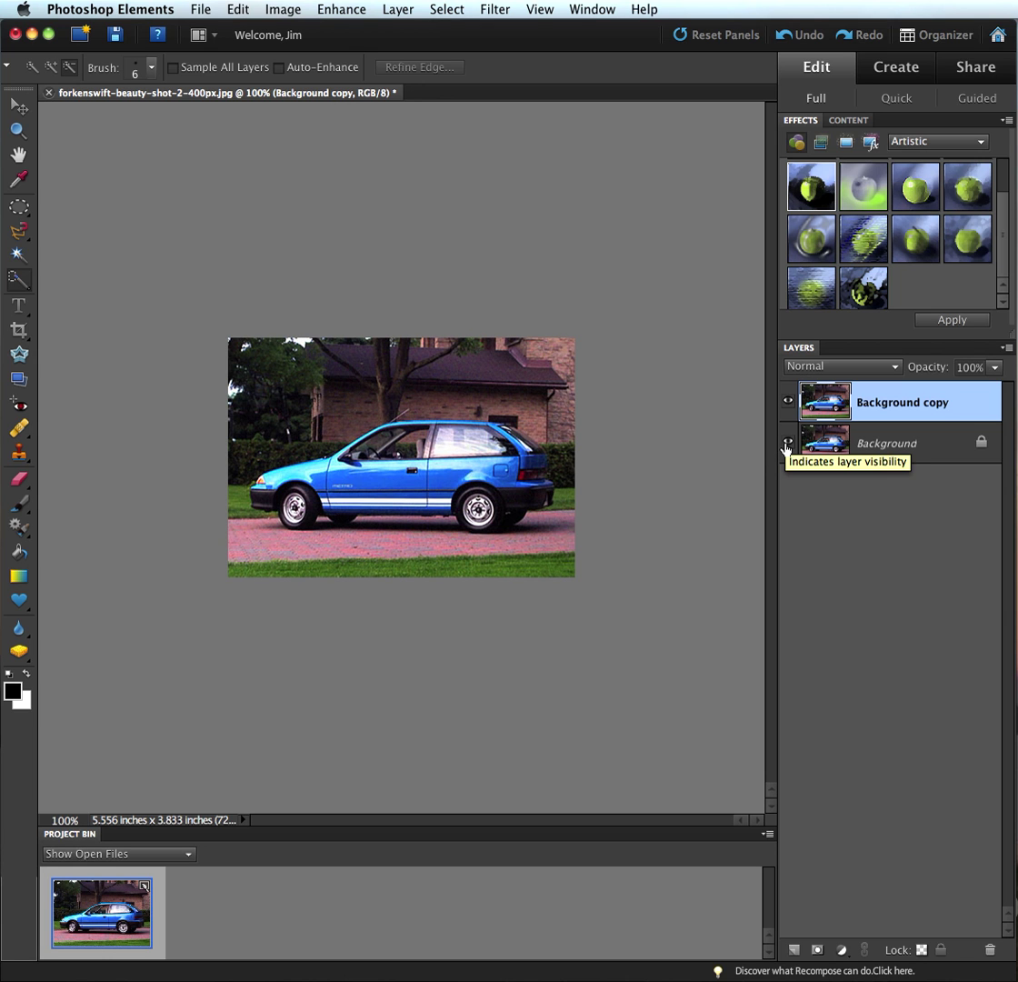
left_click(787, 445)
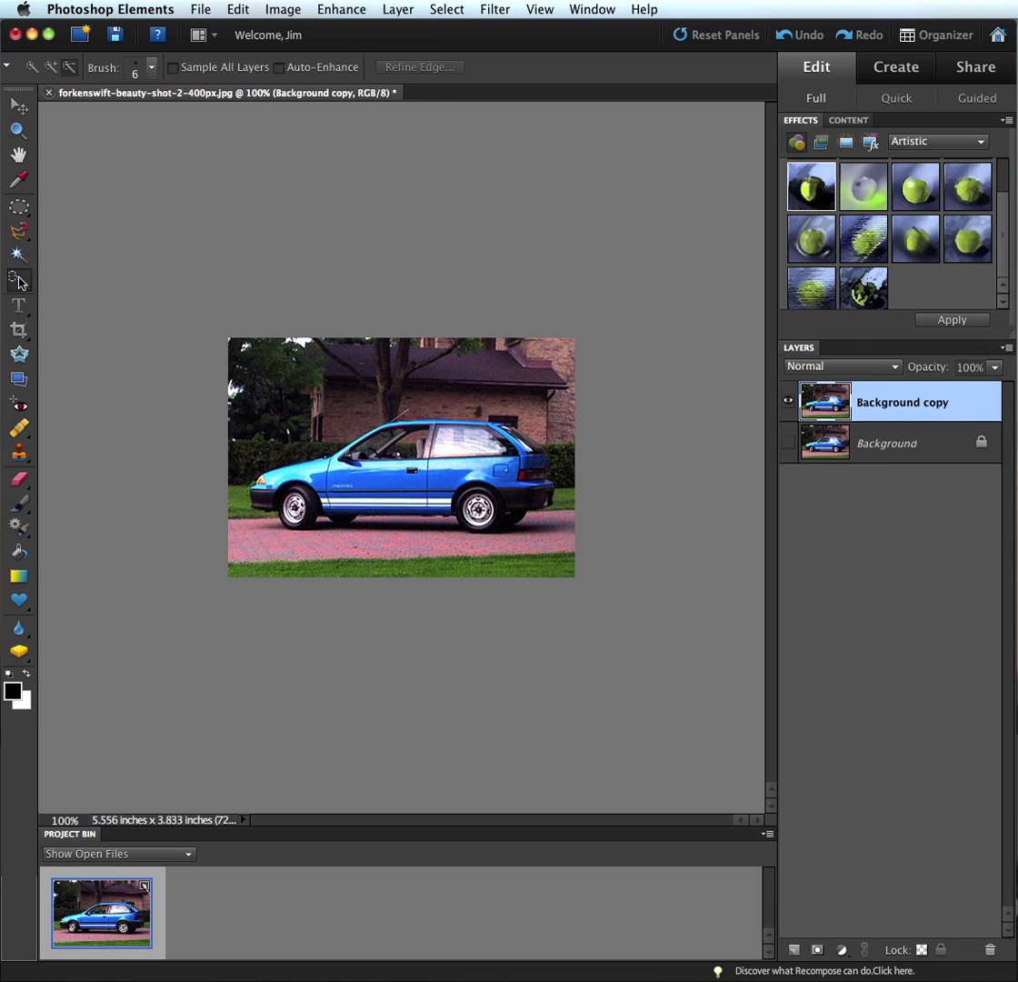
Paint a Quick Selection at brush size 15 over the car's tail-light, windows and lower body
left_click(50, 68)
key("bracketright")
key("bracketright")
key("bracketright")
key("bracketright")
key("bracketright")
left_click(512, 474)
left_click_drag(532, 466, 476, 441)
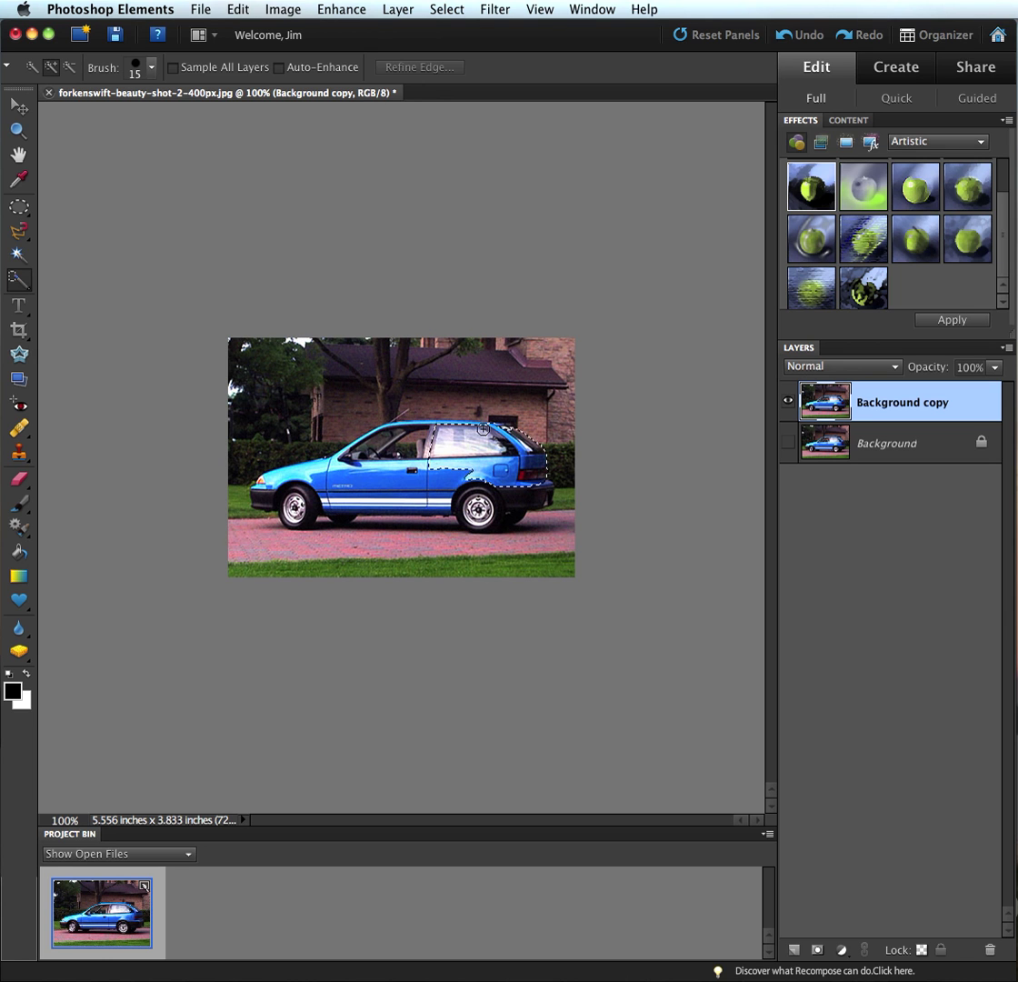
mouse_move(436, 428)
left_mouse_down()
mouse_move(383, 434)
mouse_move(354, 457)
mouse_move(261, 493)
mouse_move(348, 490)
mouse_move(337, 478)
mouse_move(389, 475)
mouse_move(467, 473)
mouse_move(478, 510)
left_mouse_up()
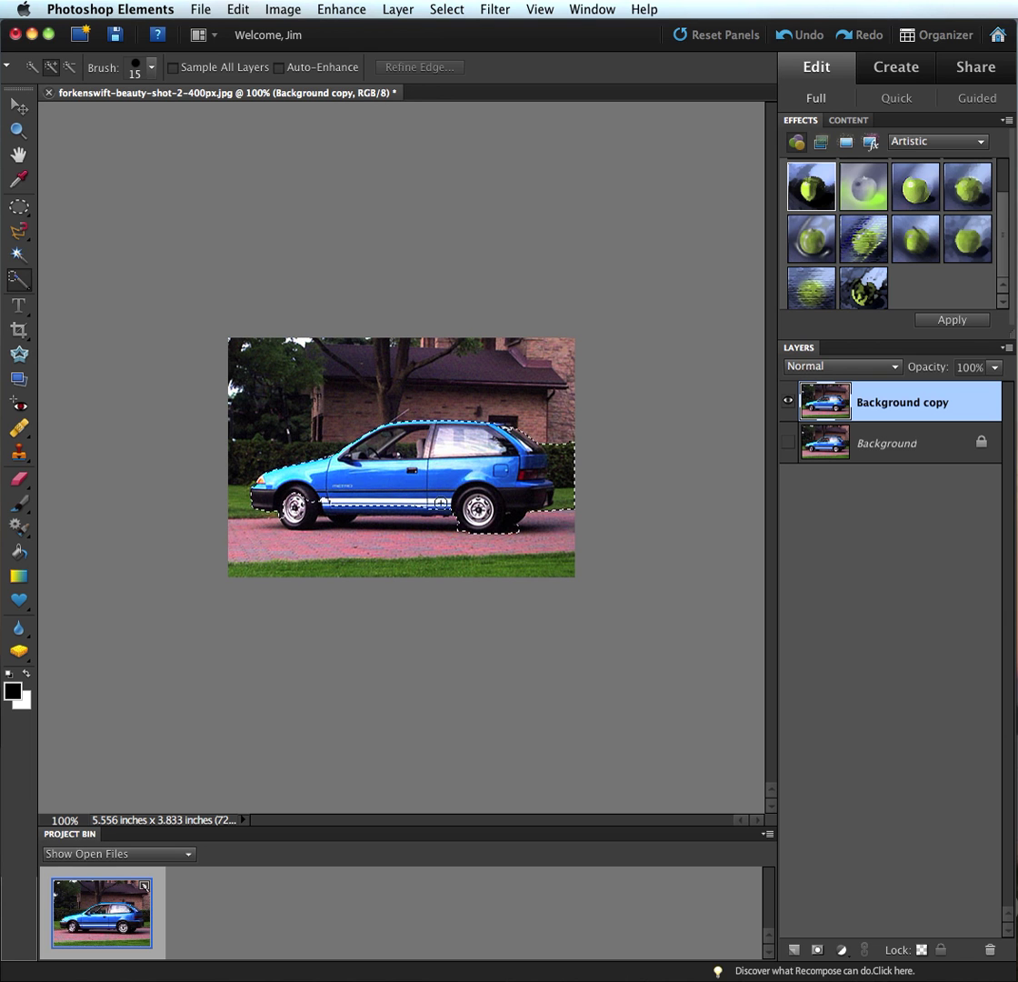
left_click_drag(408, 502, 398, 503)
left_click_drag(325, 477, 320, 471)
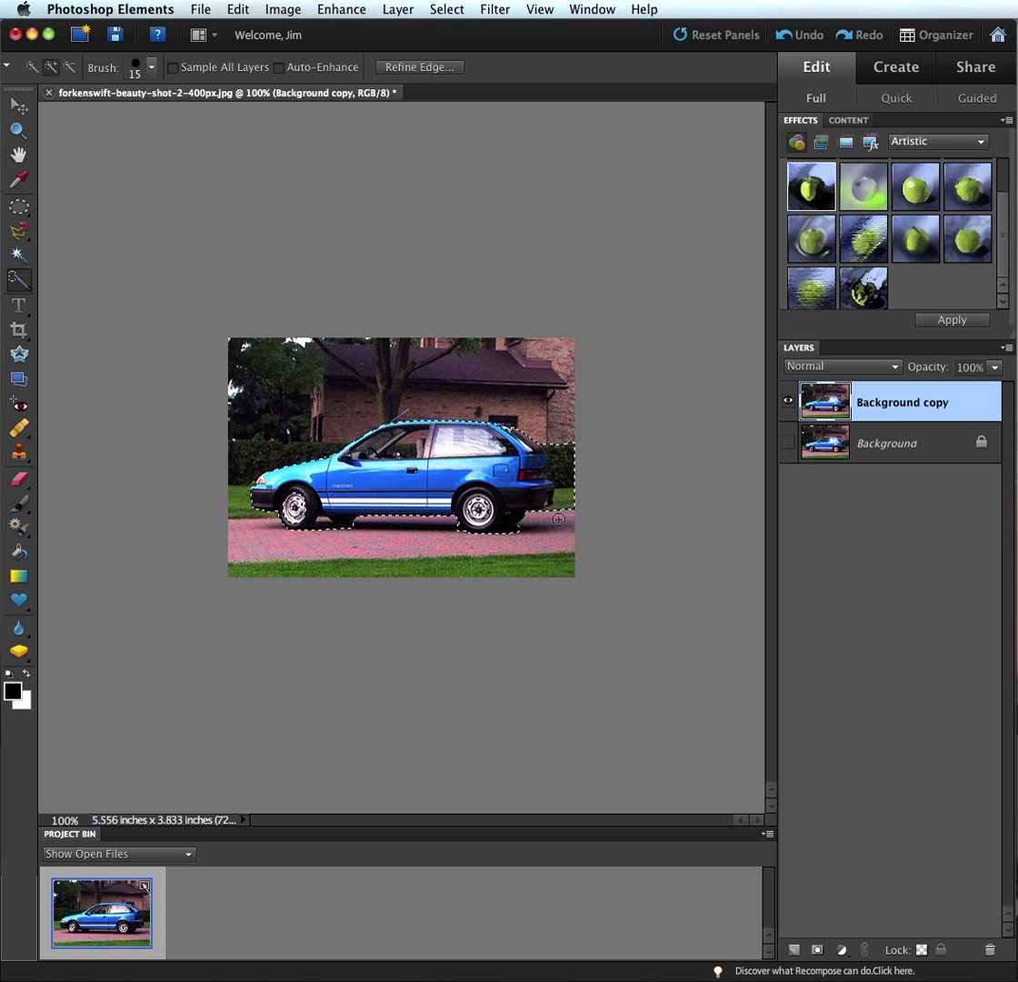
Subtract the stray hedge and driveway behind the car's rear, then return to Add mode
left_click(68, 67)
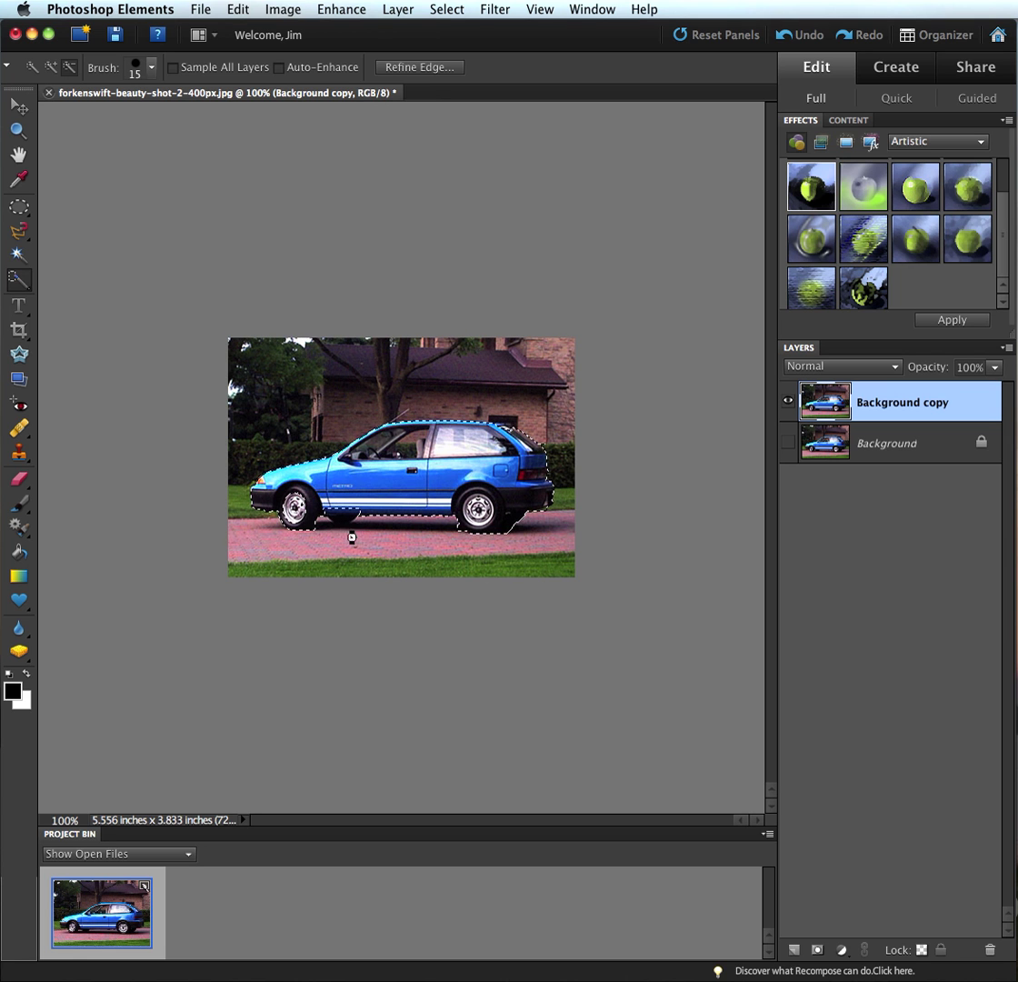
left_click(51, 66)
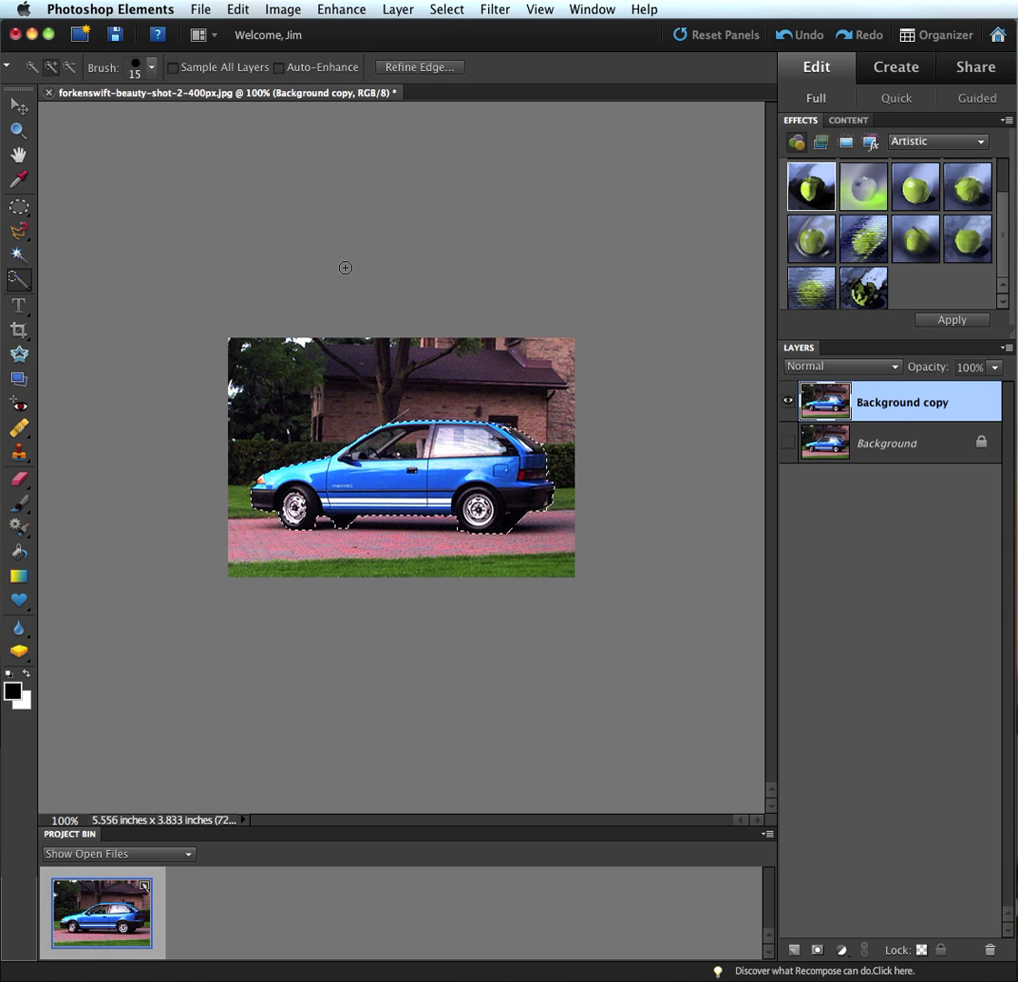
Invert the selection and delete the background, then undo the deletion and deselect
left_click(446, 10)
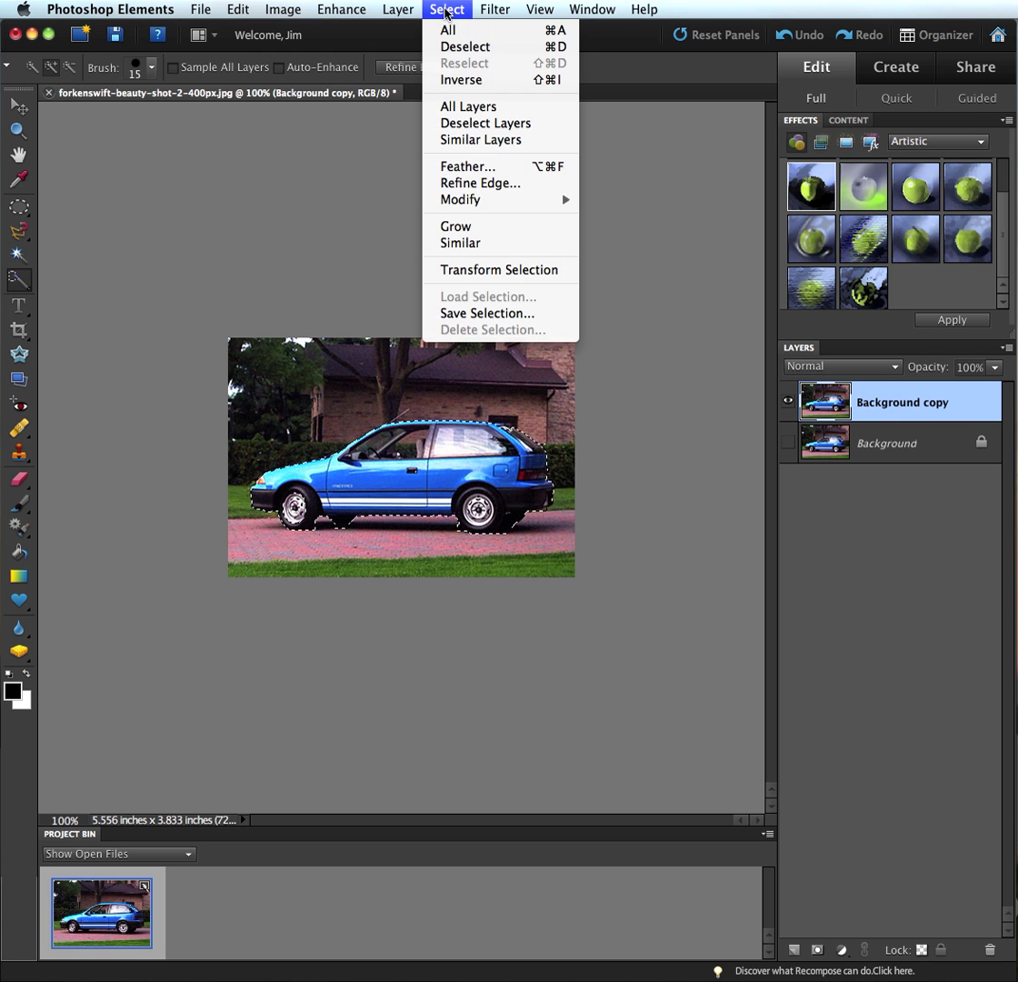
left_click(460, 80)
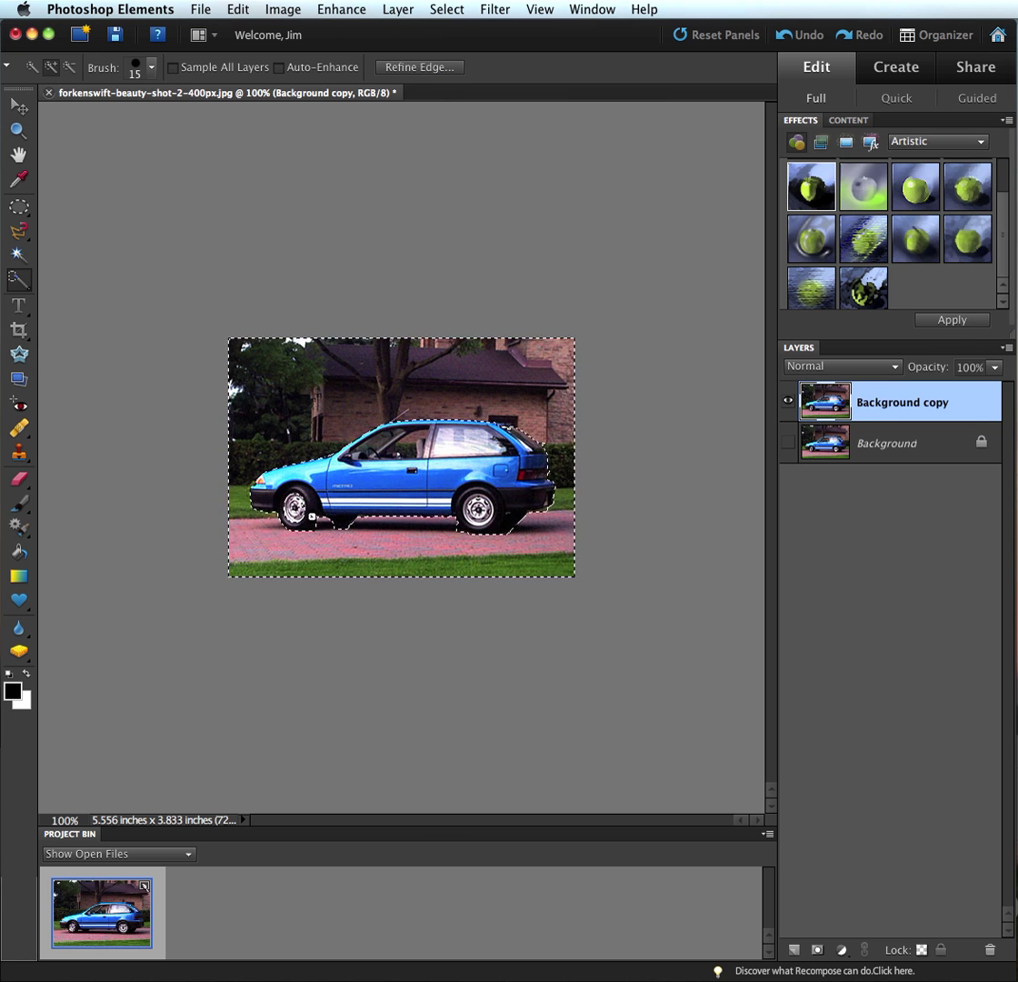
key("Delete")
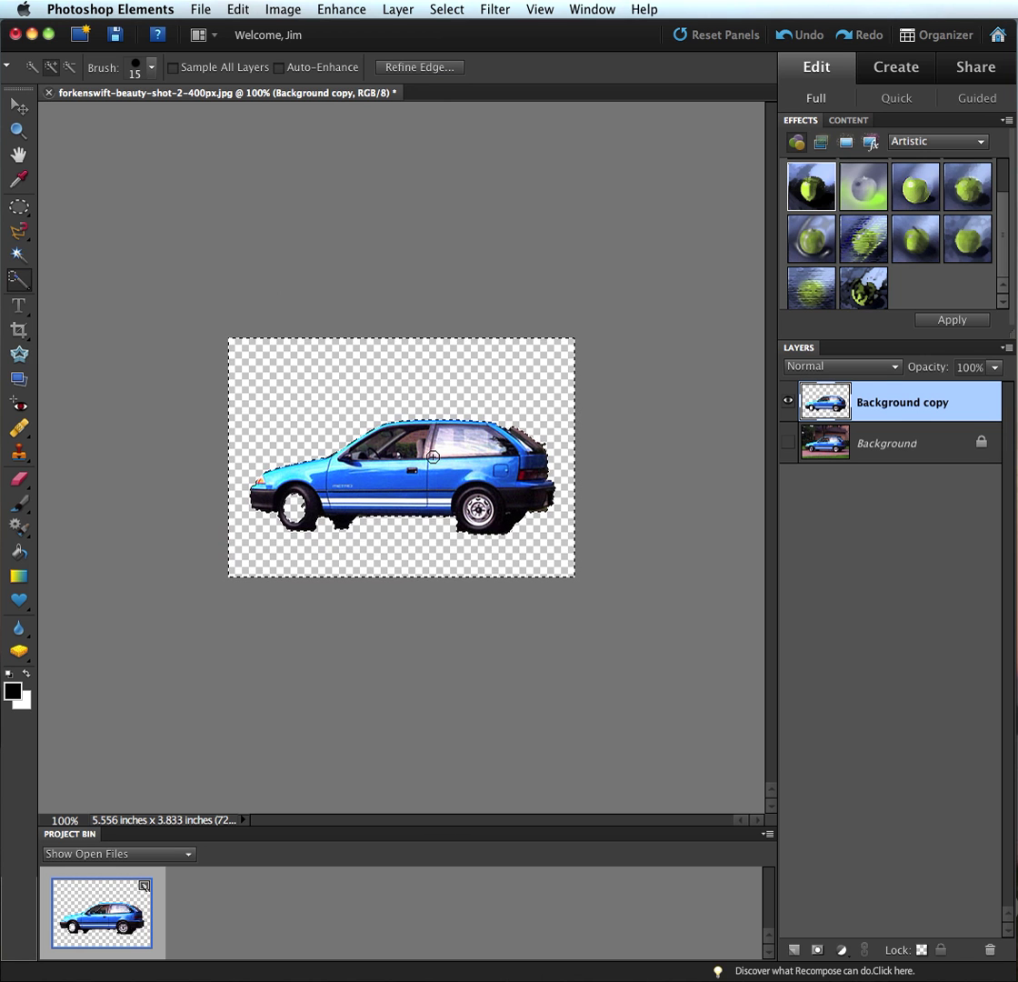
key("ctrl+z")
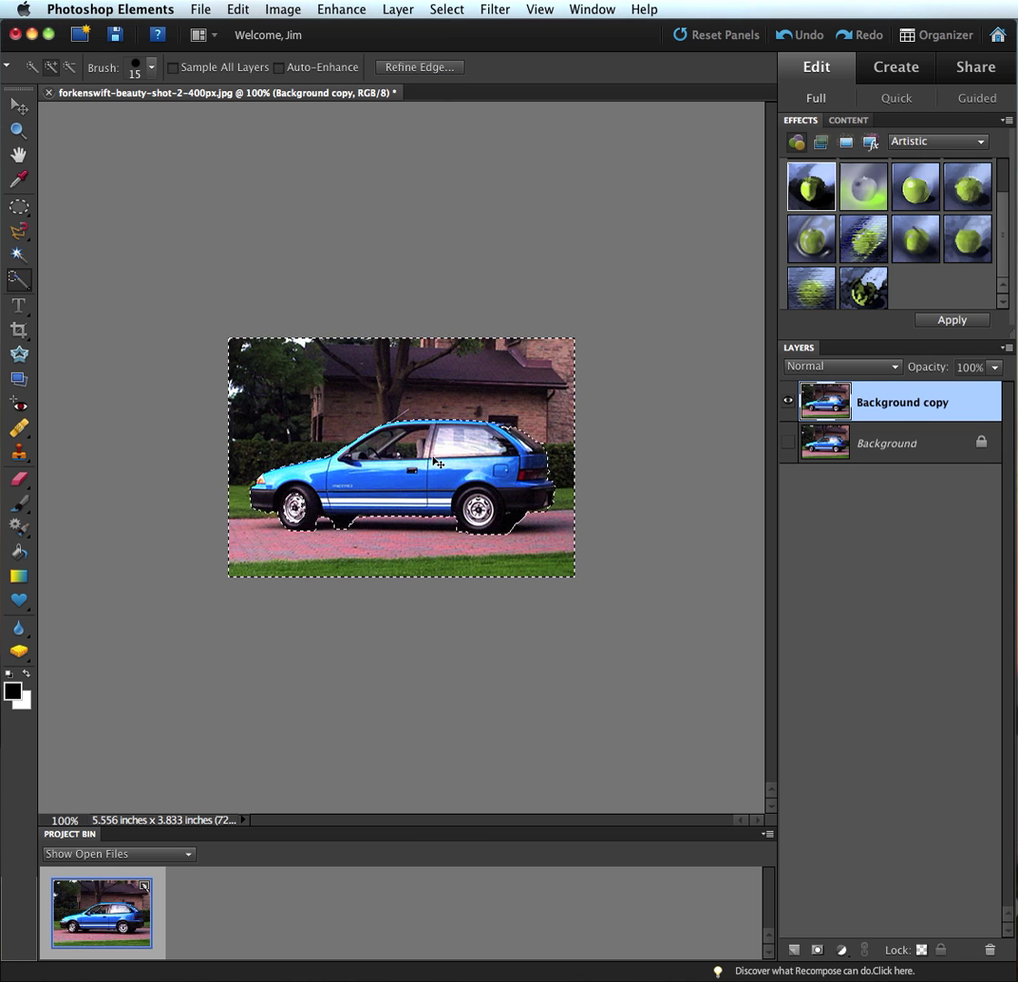
key("ctrl+d")
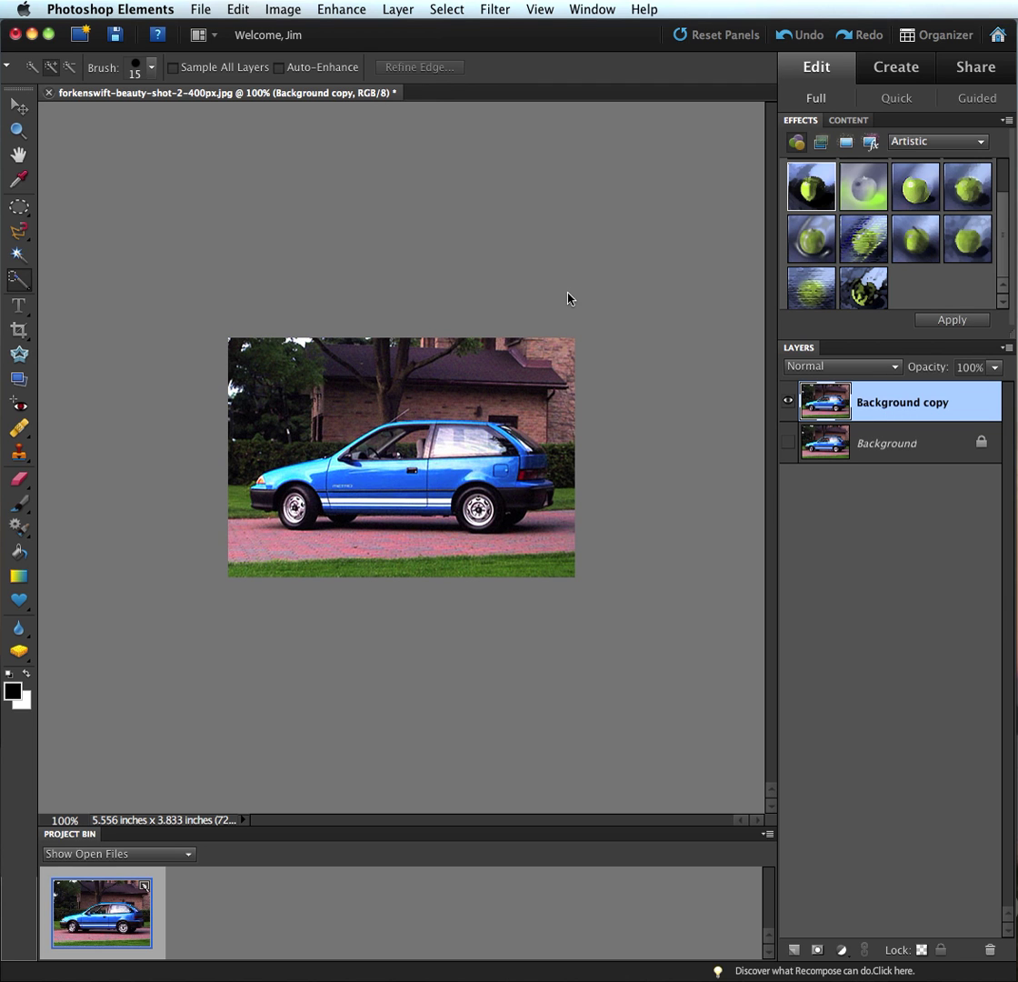
Launch Image > Magic Extractor on the car photo and enlarge its dialog
left_click(284, 11)
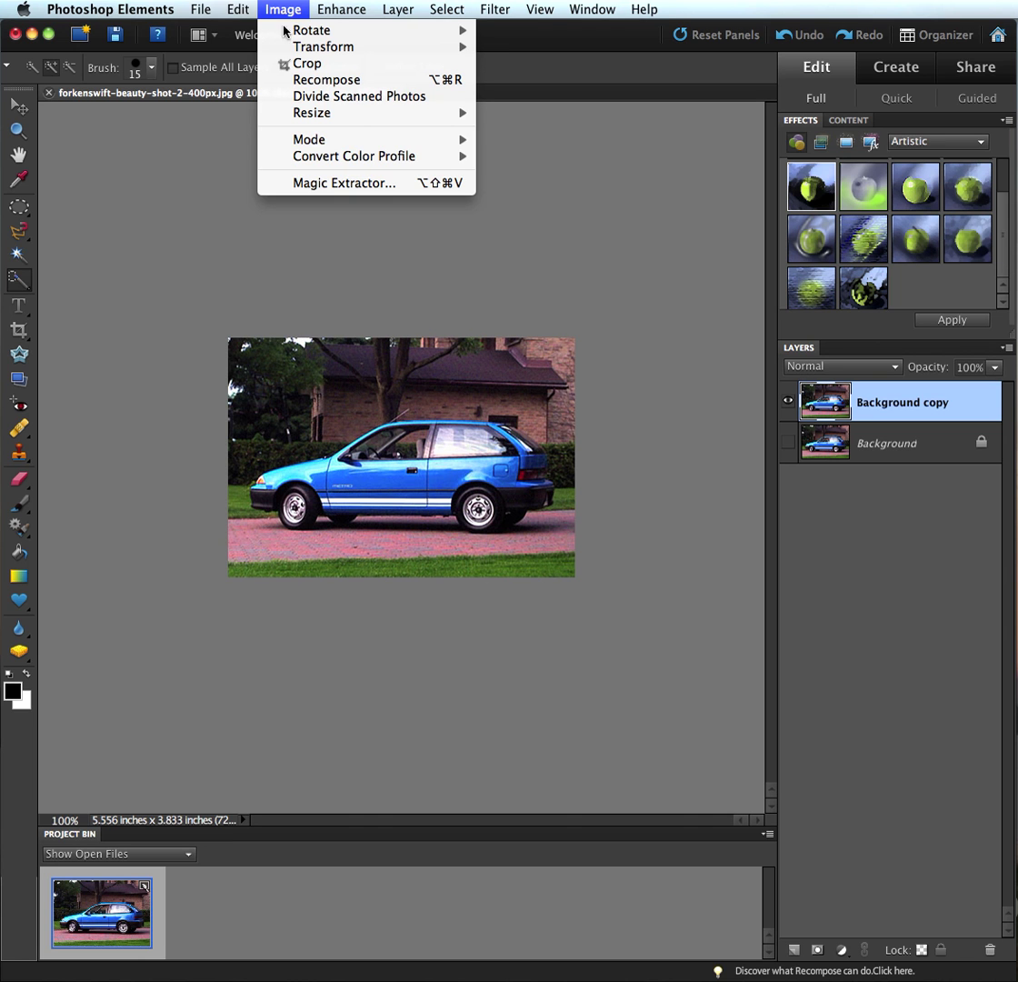
left_click(313, 183)
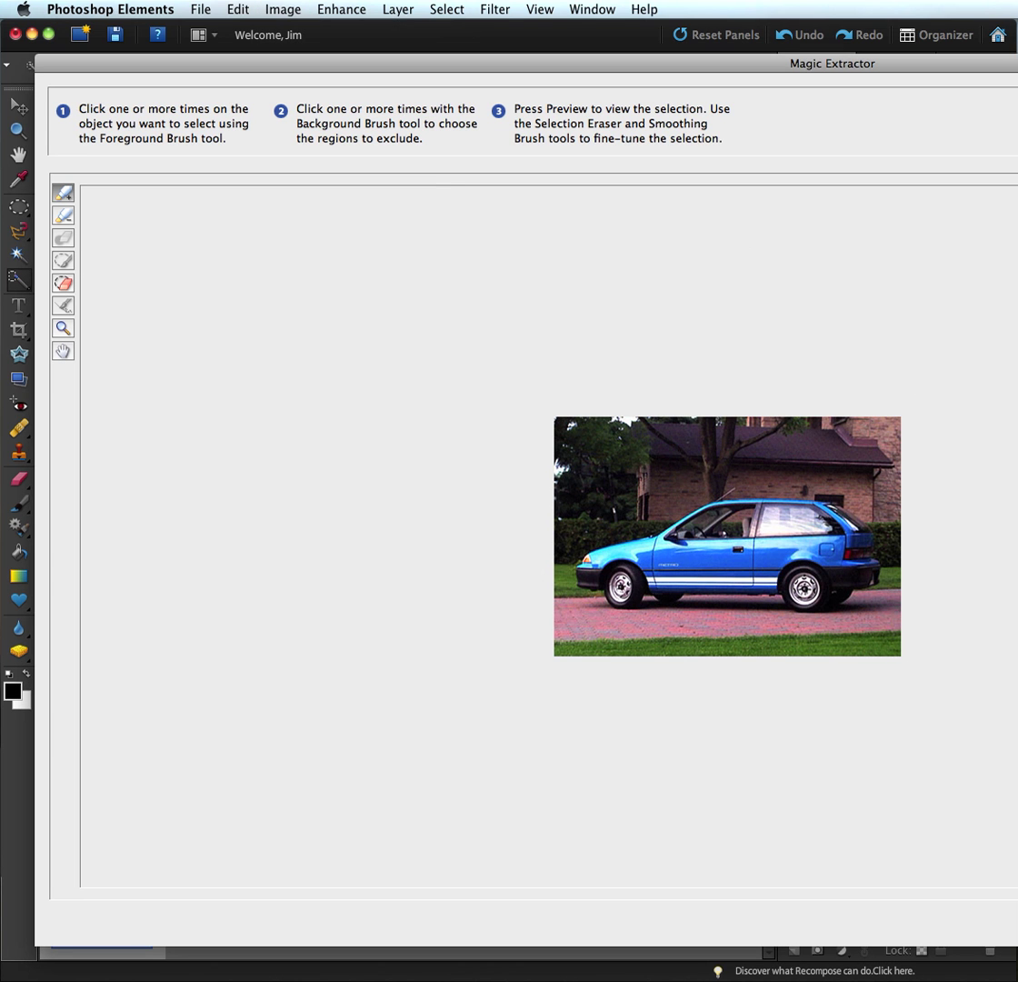
mouse_move(1014, 941)
left_mouse_down()
mouse_move(891, 823)
mouse_move(891, 800)
mouse_move(965, 859)
mouse_move(1003, 916)
left_mouse_up()
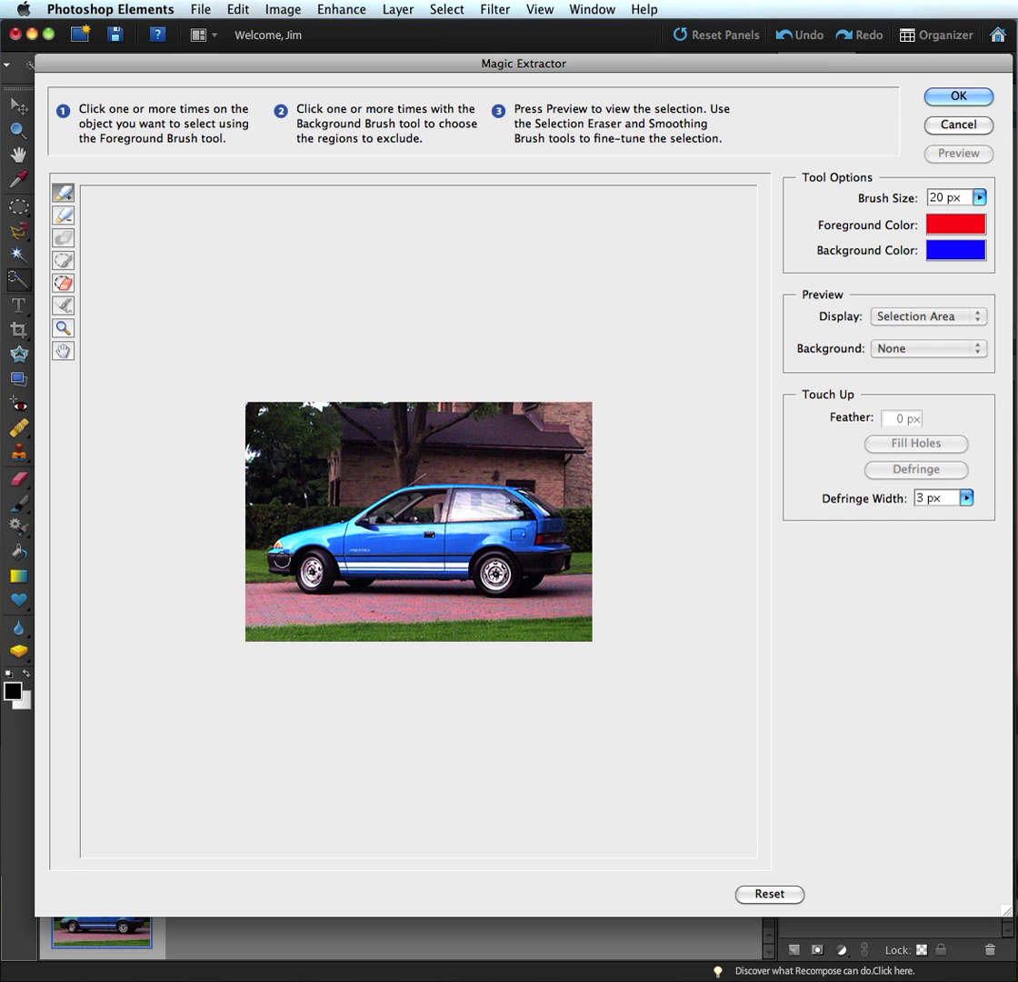
Paint red foreground strokes from the rear bumper up into the rear window, leaving the foreground colour unchanged
left_click(552, 559)
mouse_move(552, 557)
left_mouse_down()
mouse_move(518, 499)
mouse_move(390, 506)
mouse_move(285, 552)
mouse_move(312, 571)
mouse_move(473, 565)
mouse_move(491, 580)
mouse_move(525, 551)
mouse_move(539, 555)
mouse_move(509, 538)
left_mouse_up()
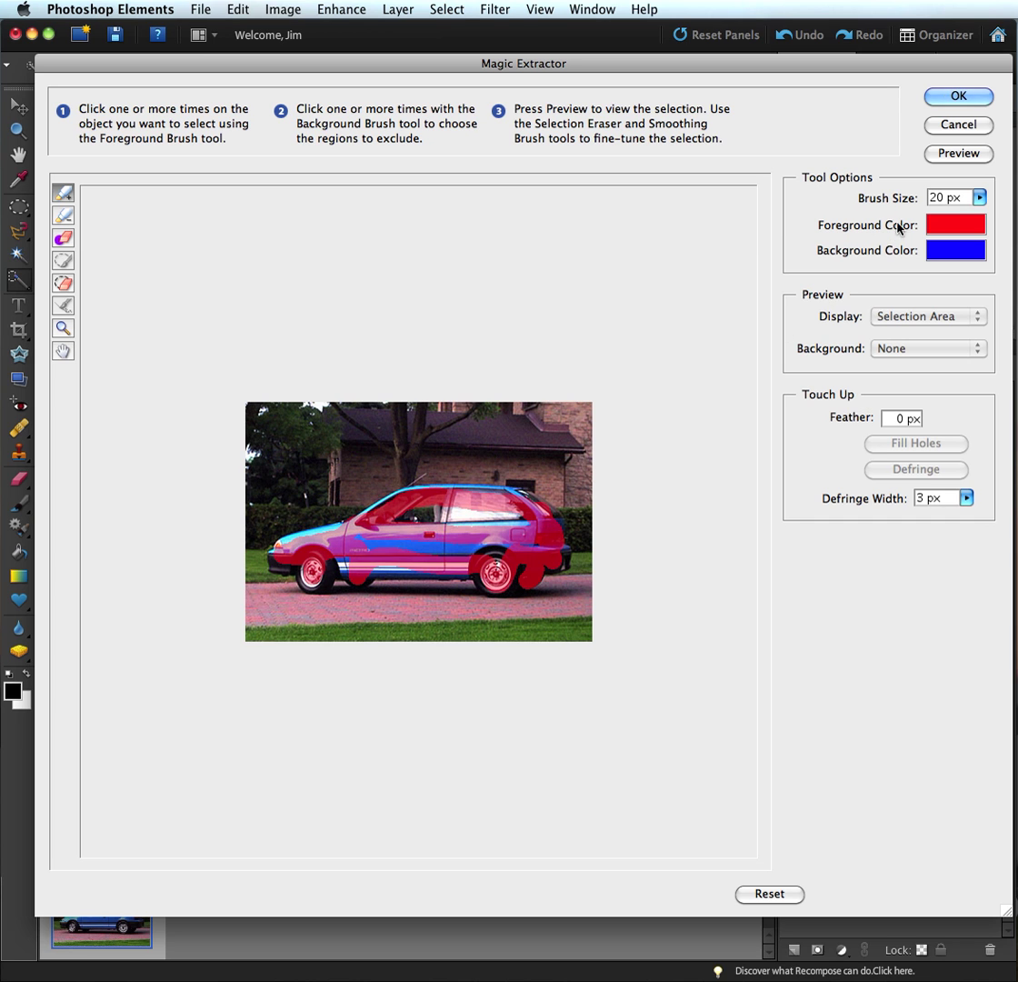
left_click(945, 225)
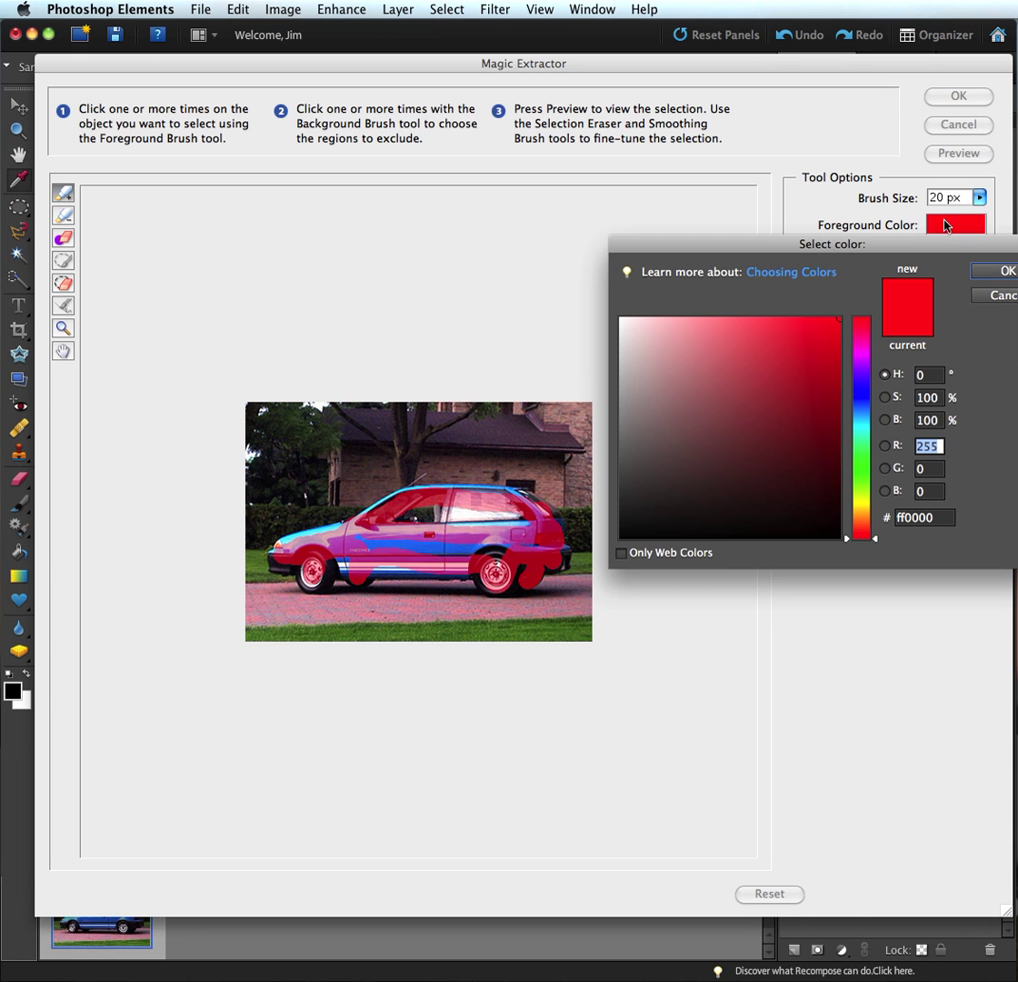
left_click(982, 296)
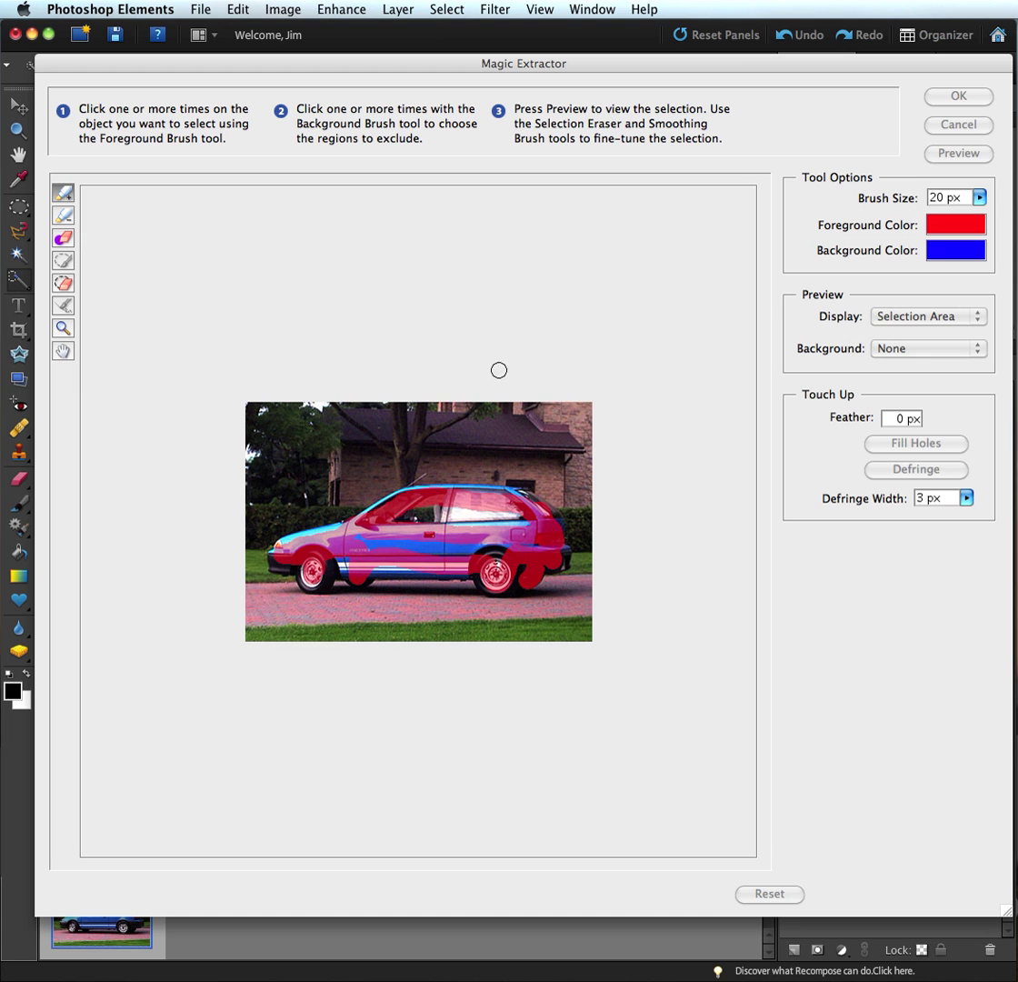
left_click(979, 198)
left_click_drag(911, 222, 892, 223)
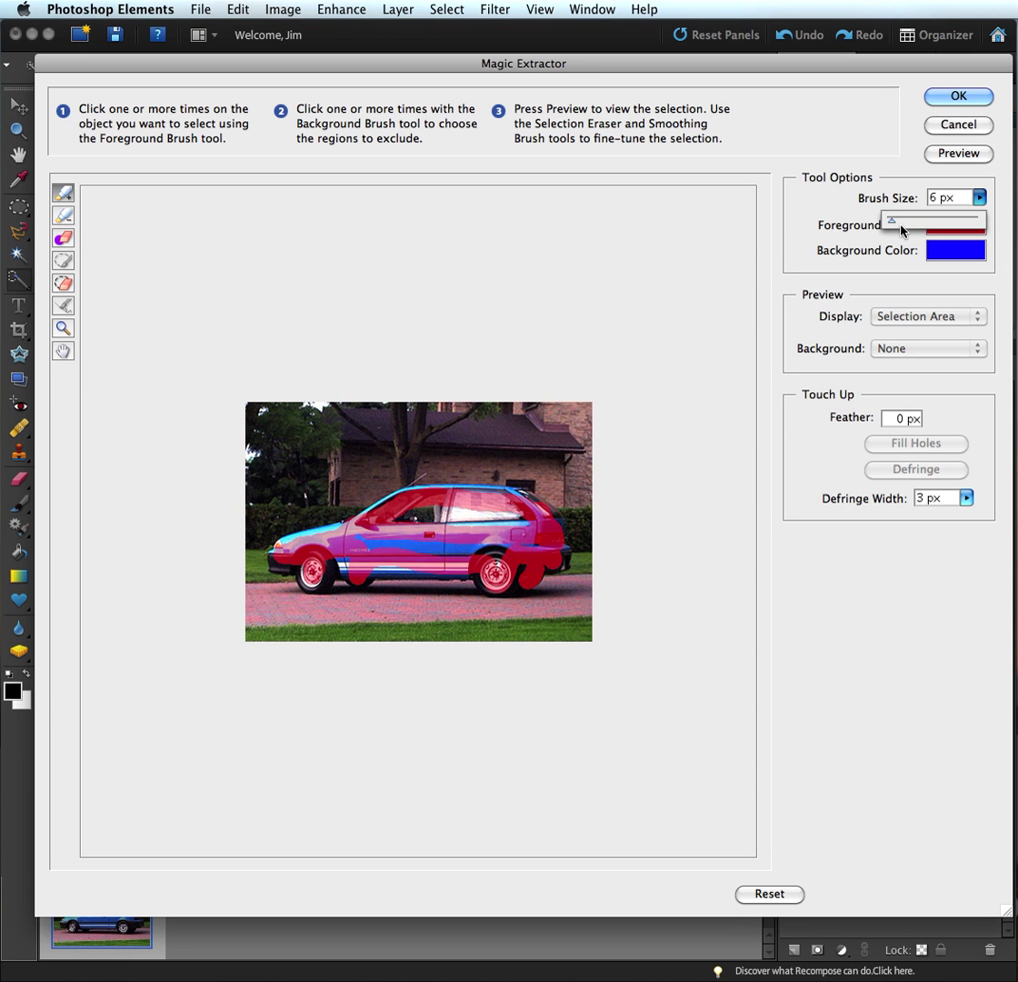
left_click_drag(893, 228, 965, 230)
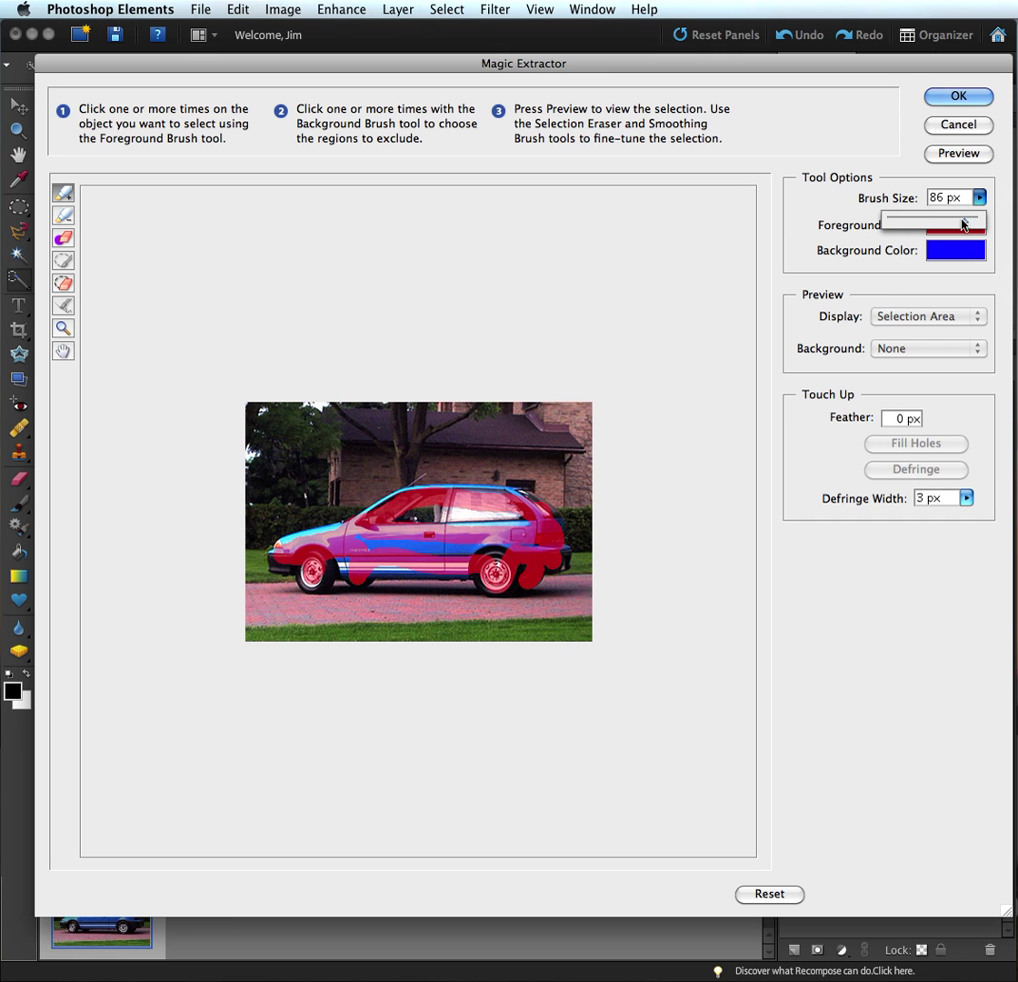
left_click_drag(964, 226, 908, 224)
Paint blue Background Brush strokes over the left edge, trees, hedge, house and brick driveway
left_click(64, 215)
left_click(64, 215)
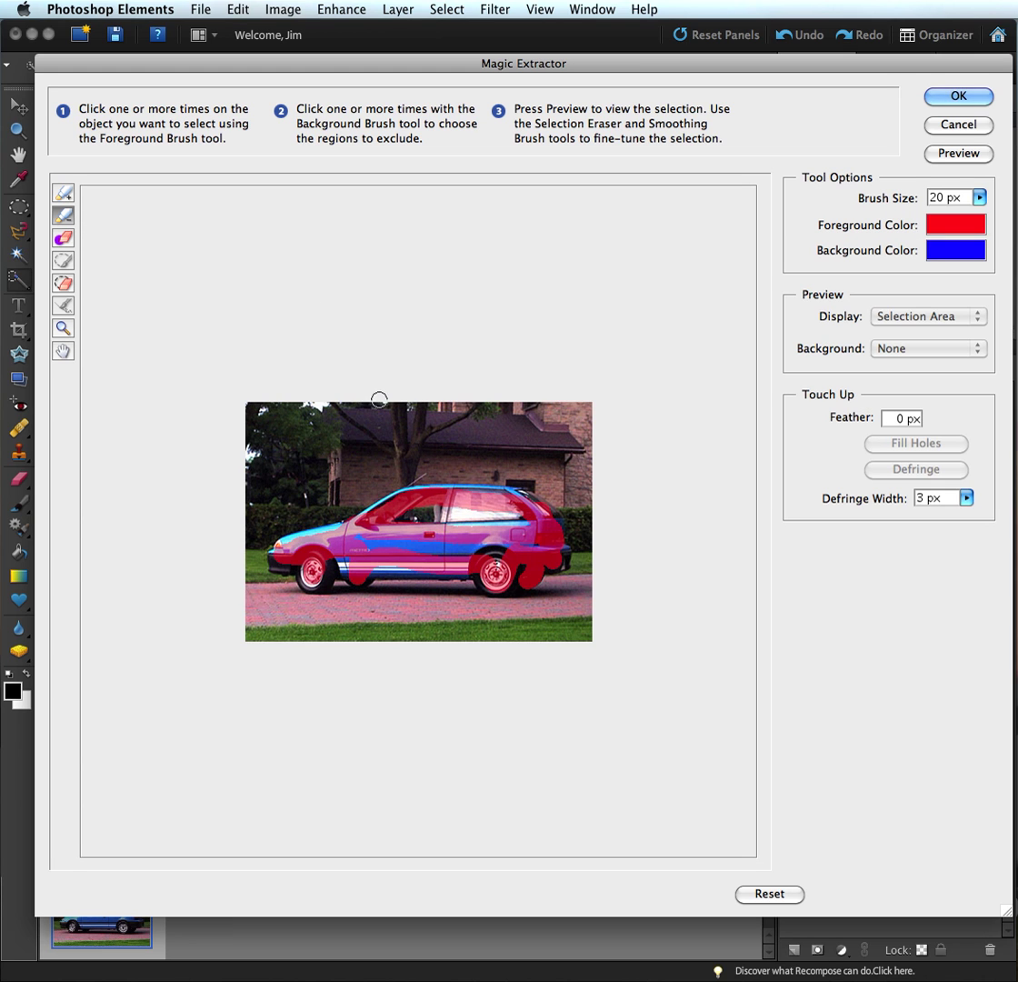
left_click(257, 527)
mouse_move(257, 527)
left_mouse_down()
mouse_move(275, 502)
mouse_move(375, 455)
mouse_move(523, 452)
mouse_move(566, 466)
mouse_move(576, 484)
mouse_move(585, 577)
mouse_move(574, 610)
mouse_move(507, 628)
mouse_move(318, 626)
mouse_move(267, 612)
mouse_move(257, 516)
left_mouse_up()
mouse_move(266, 456)
left_mouse_down()
mouse_move(305, 434)
mouse_move(376, 415)
mouse_move(564, 420)
left_mouse_up()
left_click_drag(374, 587, 445, 601)
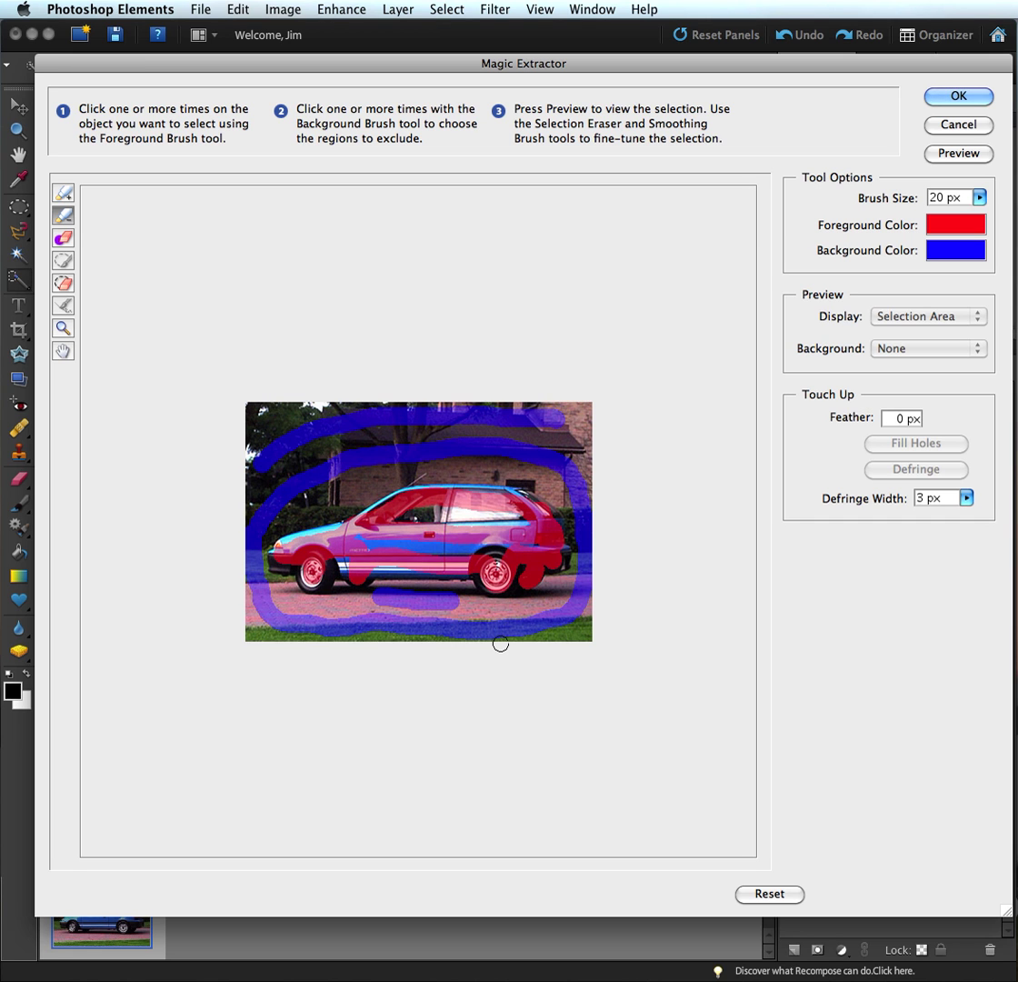
Preview the extraction to see the car on a transparent checkerboard
left_click(950, 156)
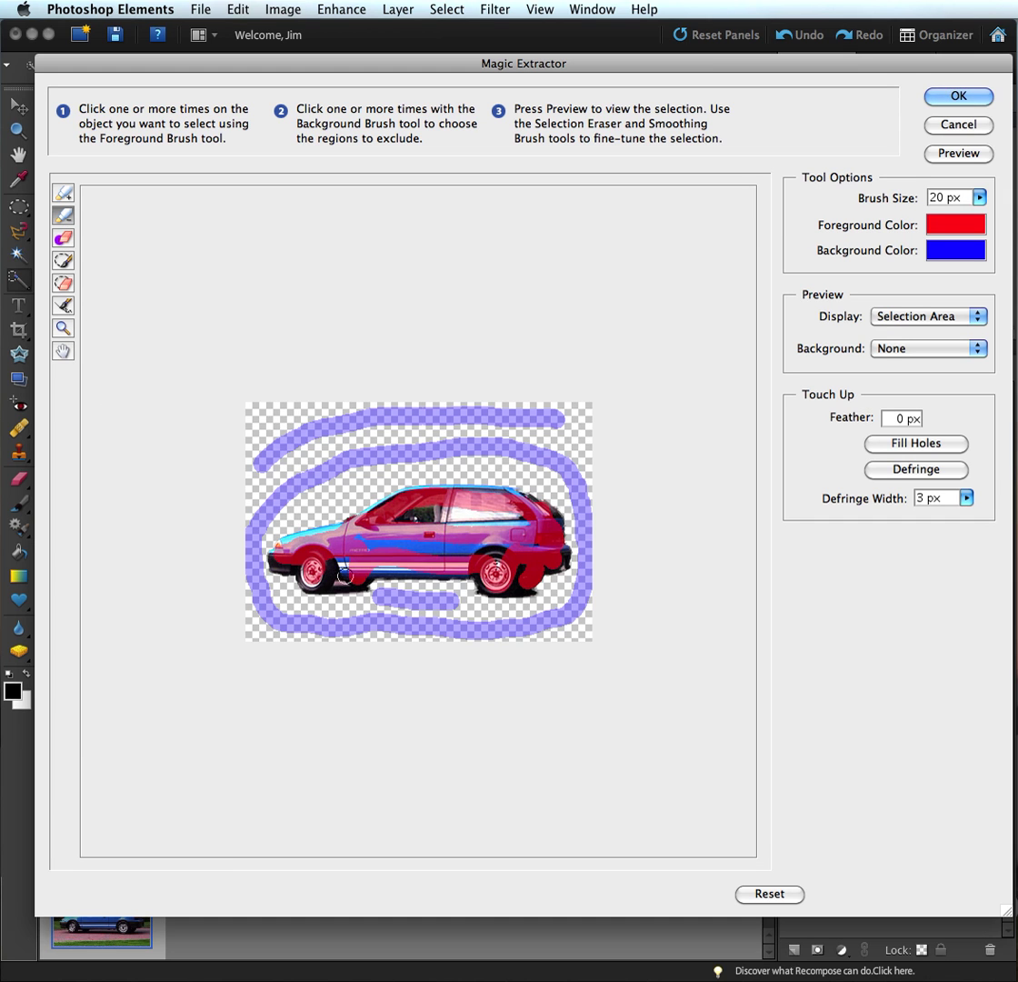
Shrink the Foreground Brush to 13 px, mark below the front wheel, and refresh the preview
left_click(62, 193)
left_click(980, 198)
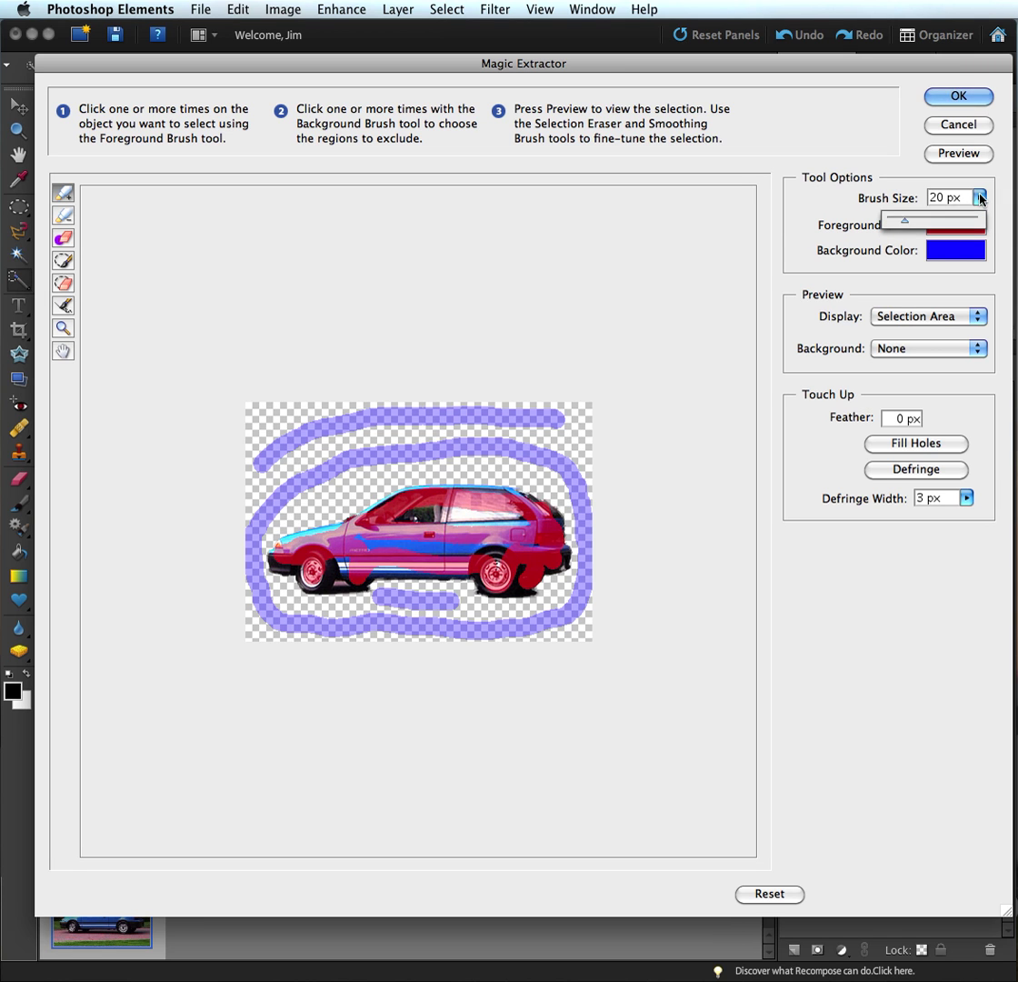
left_click_drag(906, 225, 899, 225)
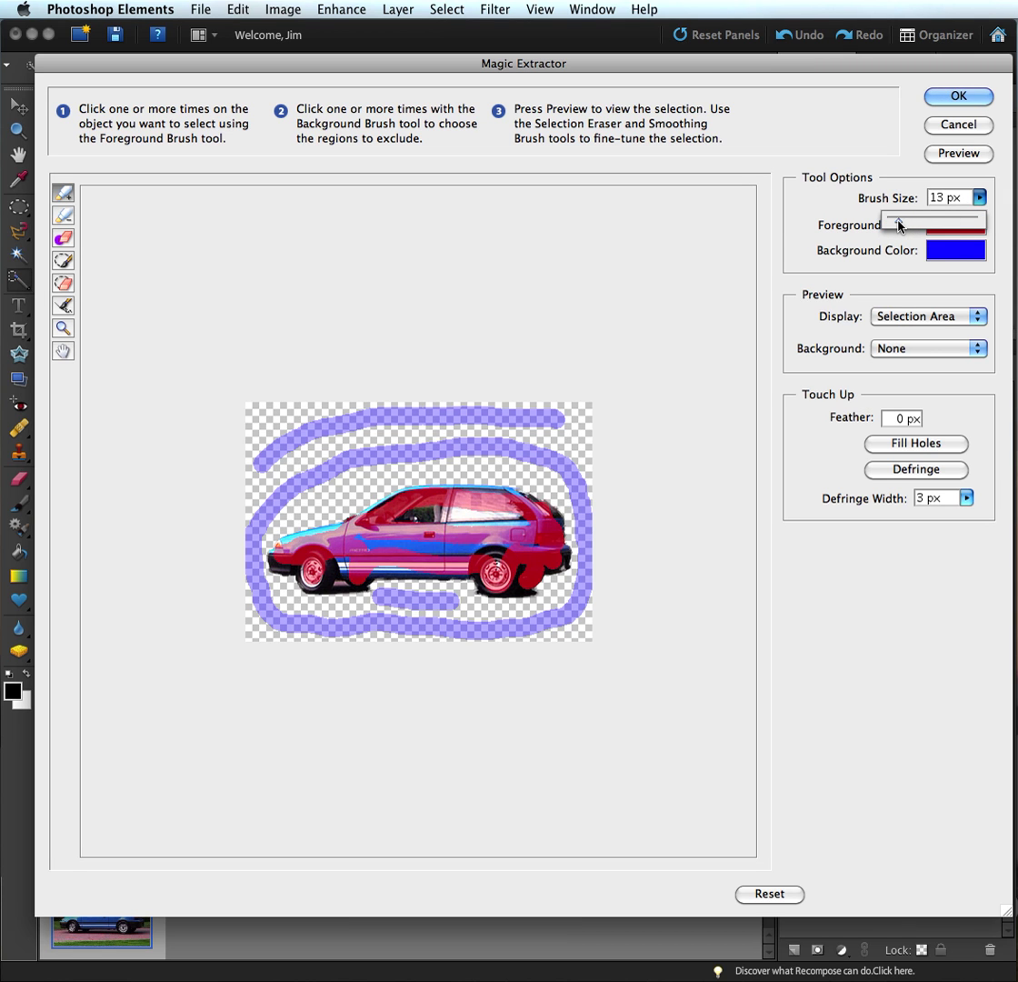
left_click(340, 587)
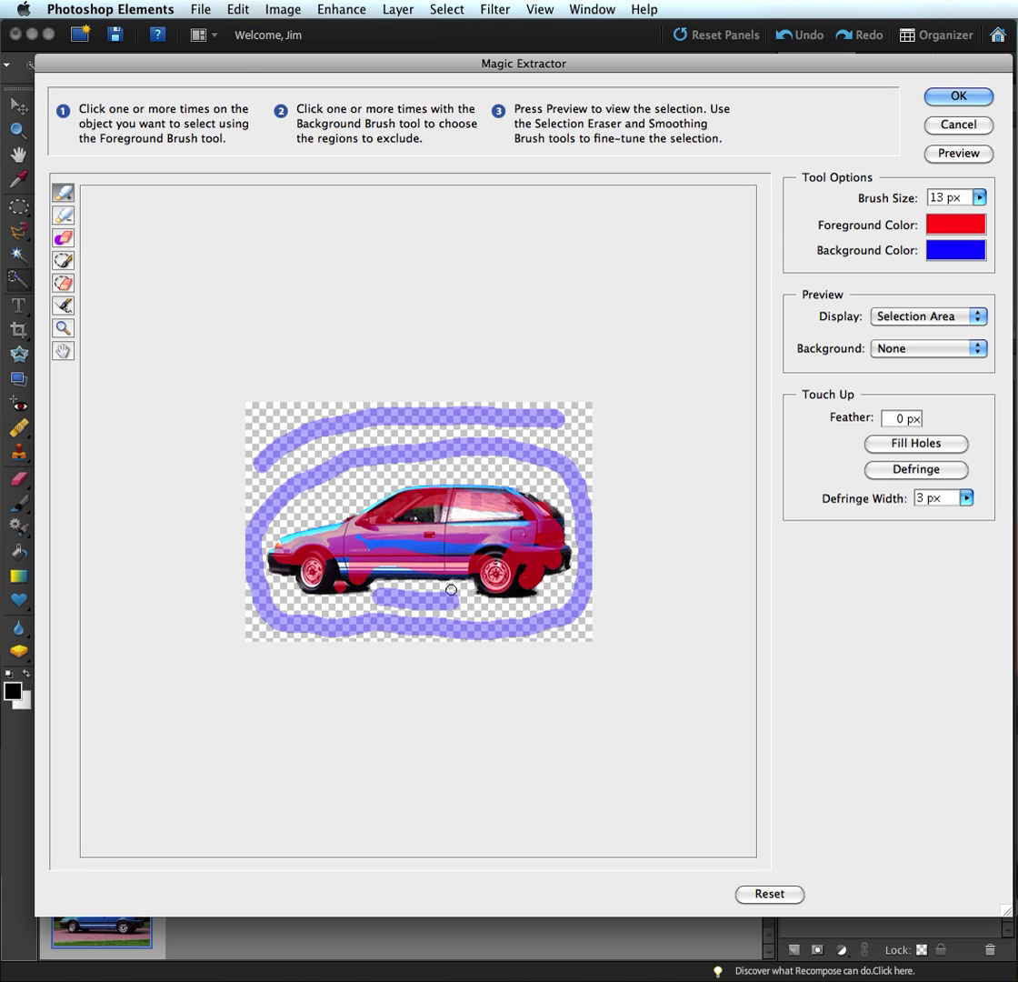
left_click(959, 153)
left_click(959, 154)
left_click(62, 260)
Mark the ground under the front and rear wheels with the Background Brush and refresh the preview
left_click(63, 216)
left_click(64, 238)
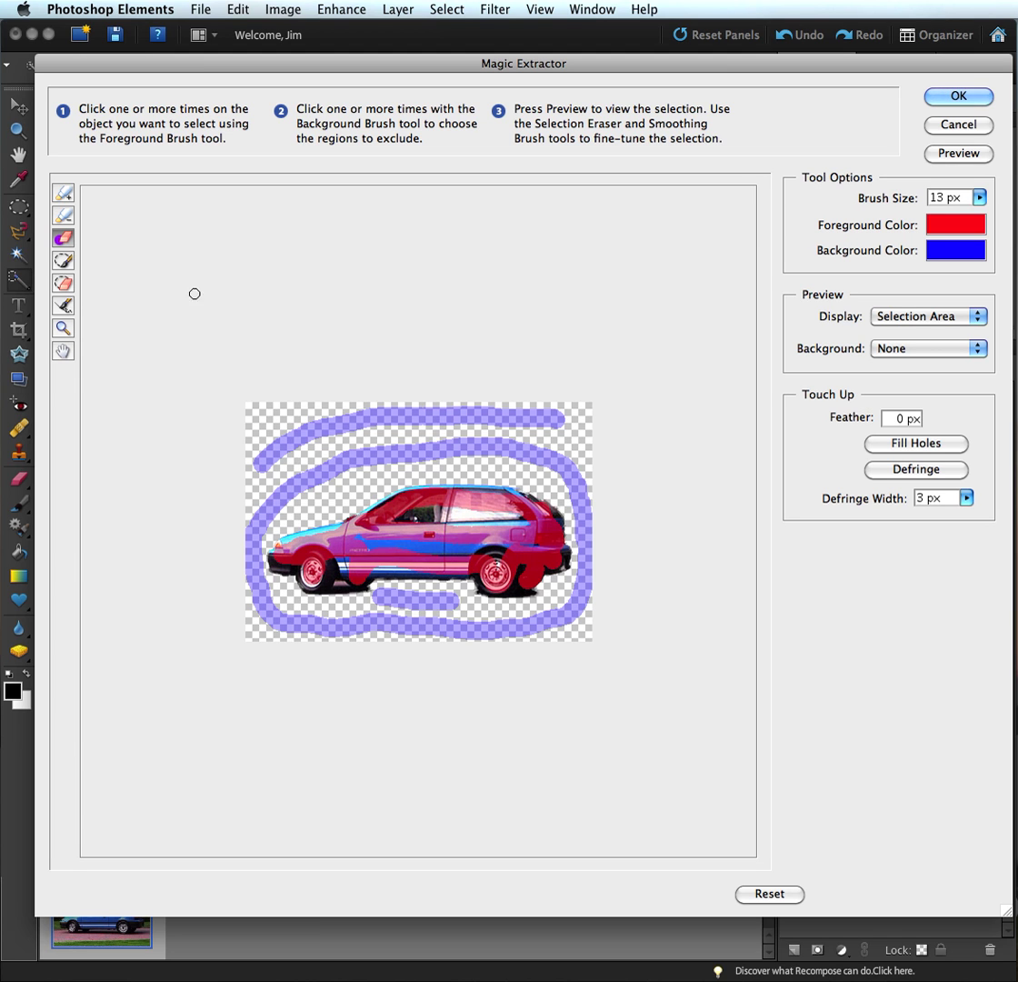
left_click(66, 218)
left_click(340, 591)
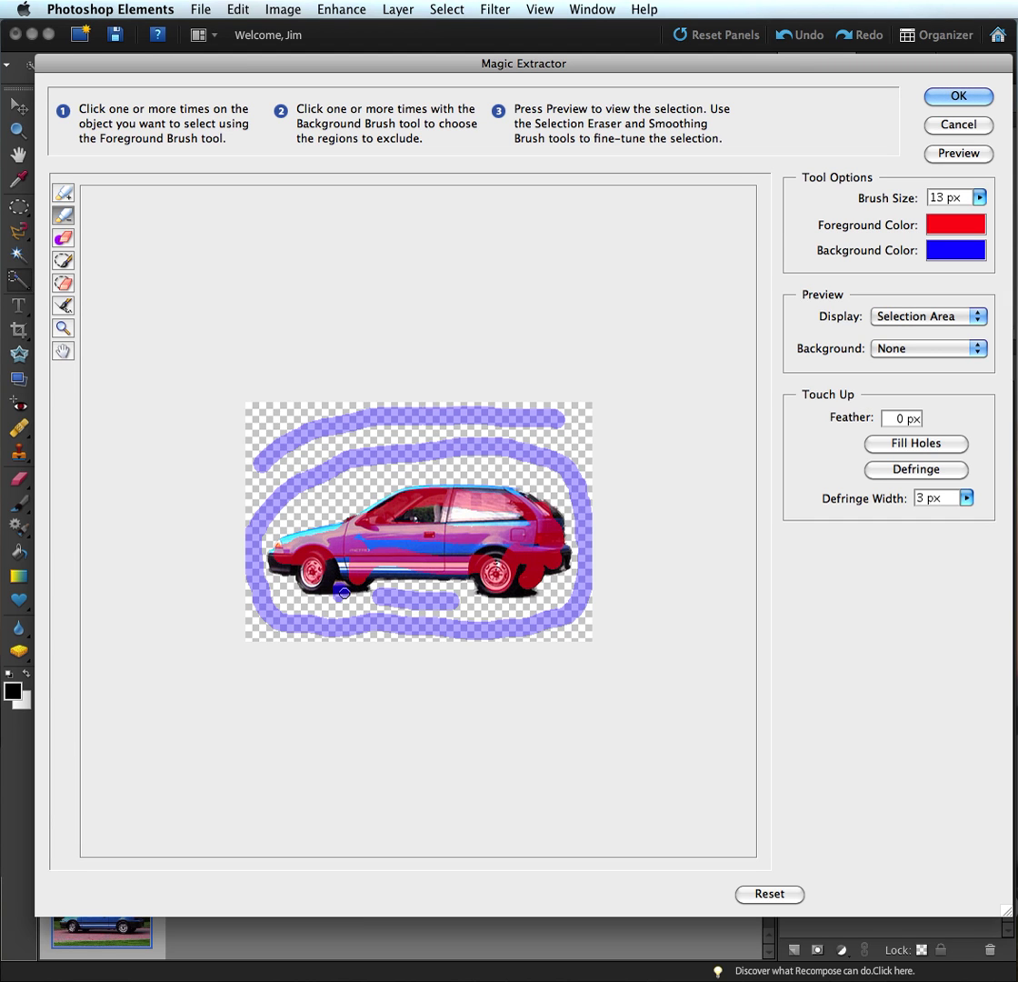
left_click_drag(542, 598, 515, 600)
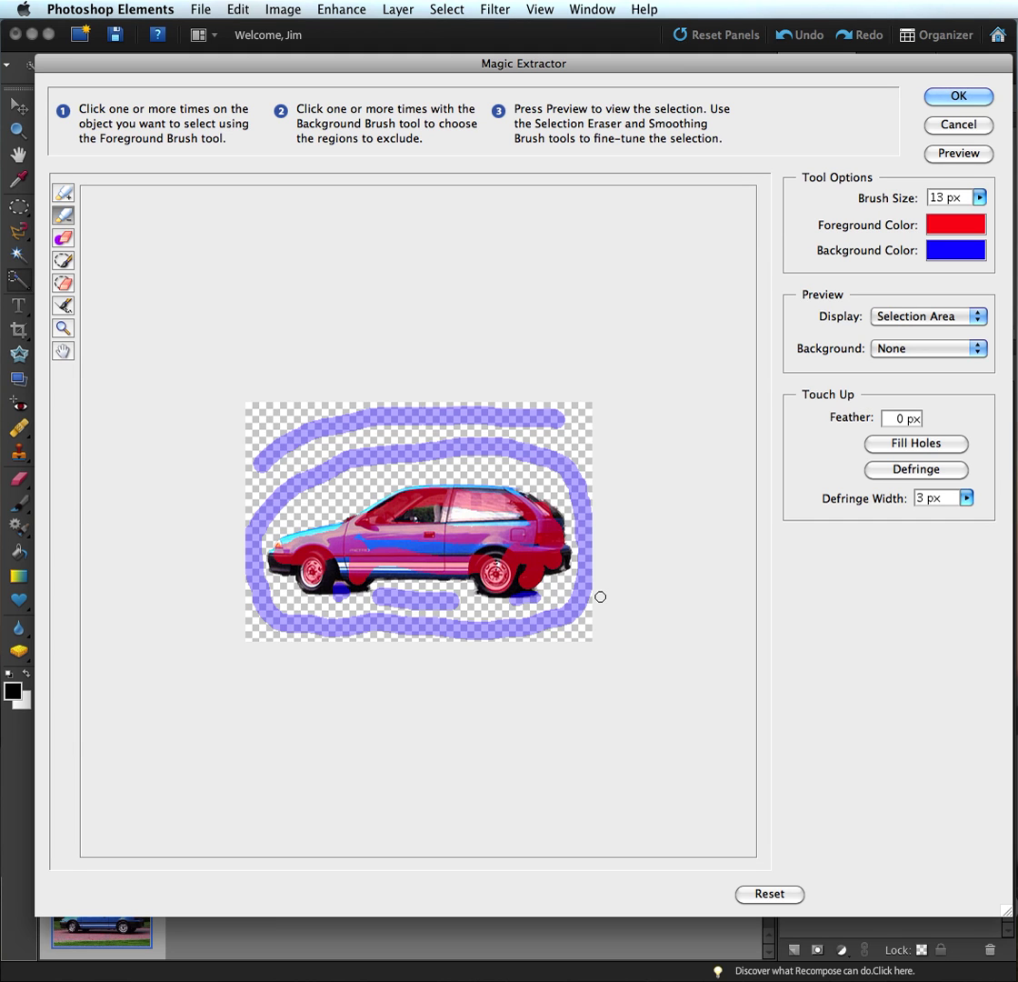
left_click(957, 154)
left_click(61, 239)
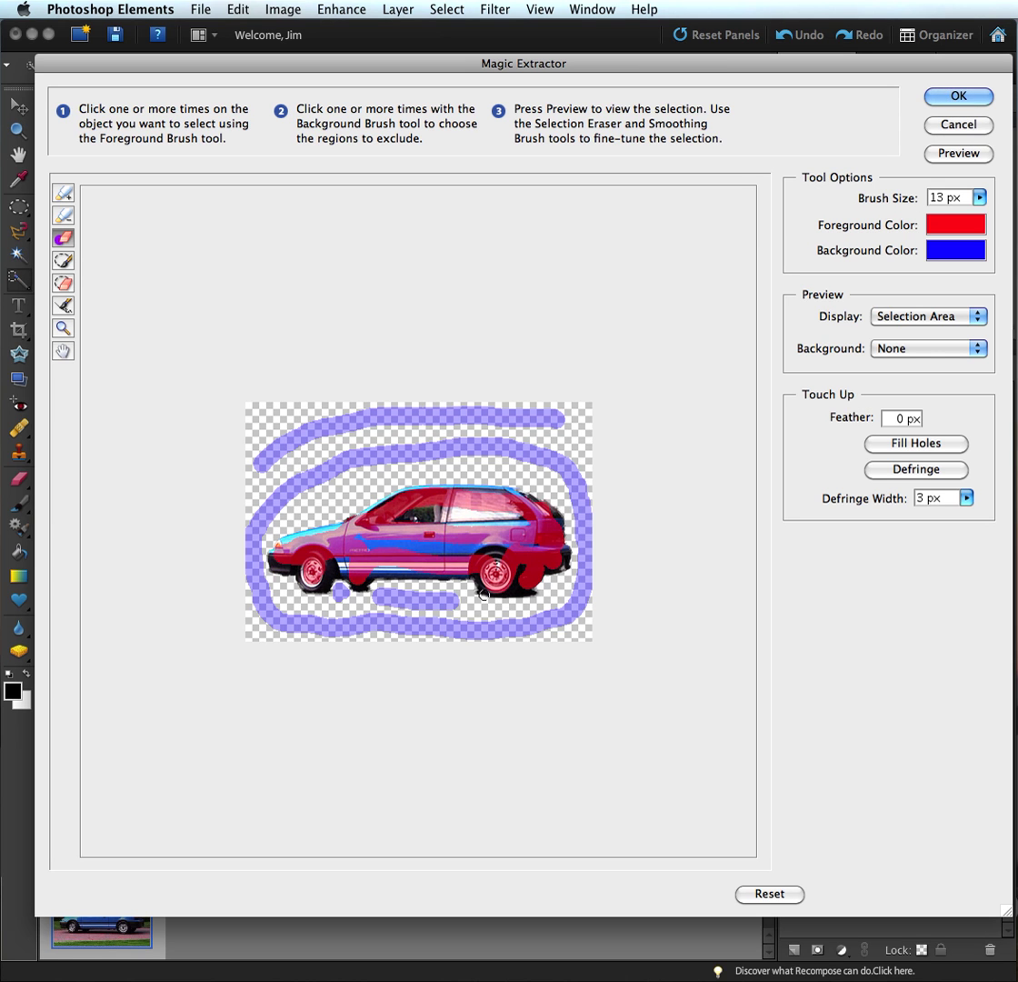
Accept the Magic Extractor result so only the blue car remains on the Background copy layer
left_click(962, 96)
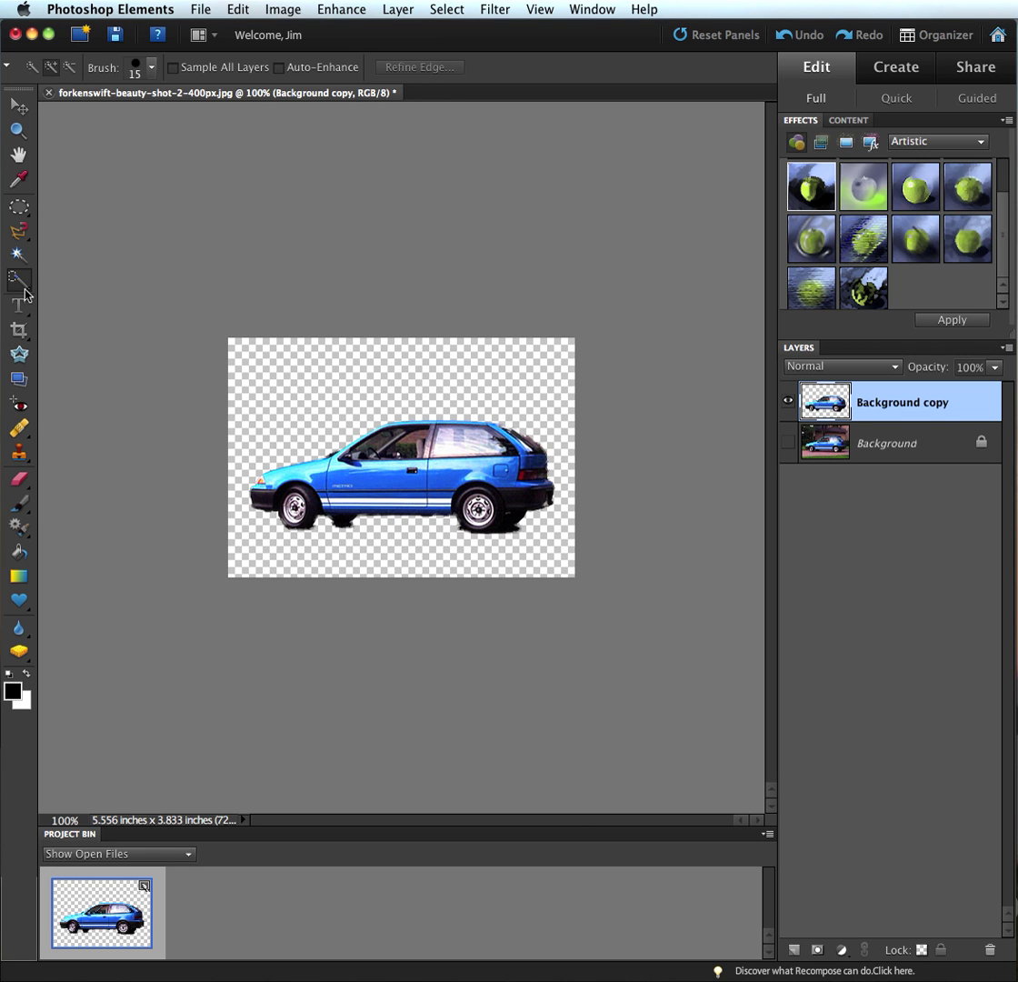
Compare the cut-out against the original photo, then nudge the car up and to the right
left_click(25, 290)
left_click(788, 443)
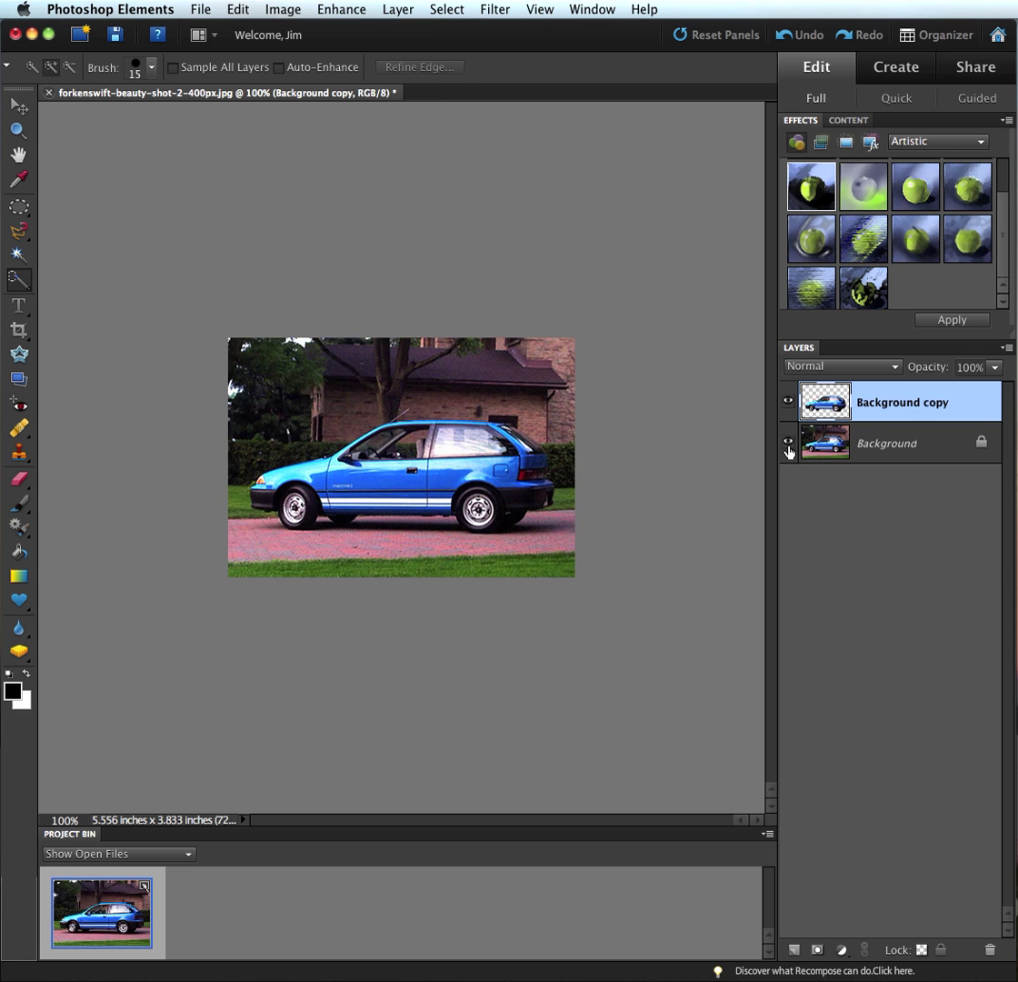
left_click(788, 443)
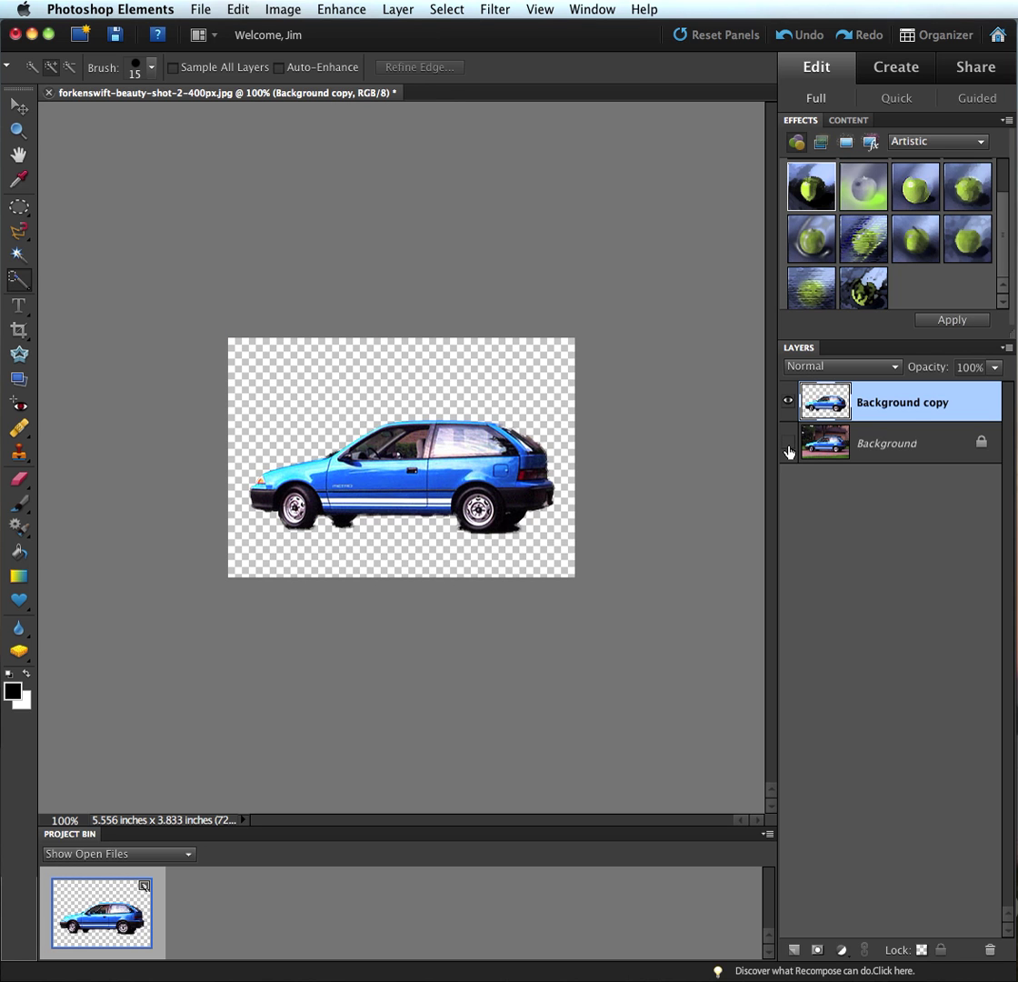
left_click(18, 107)
mouse_move(470, 472)
left_mouse_down()
mouse_move(472, 395)
mouse_move(364, 335)
mouse_move(513, 508)
mouse_move(534, 438)
mouse_move(410, 435)
mouse_move(523, 499)
mouse_move(483, 424)
mouse_move(421, 397)
mouse_move(482, 450)
mouse_move(464, 452)
left_mouse_up()
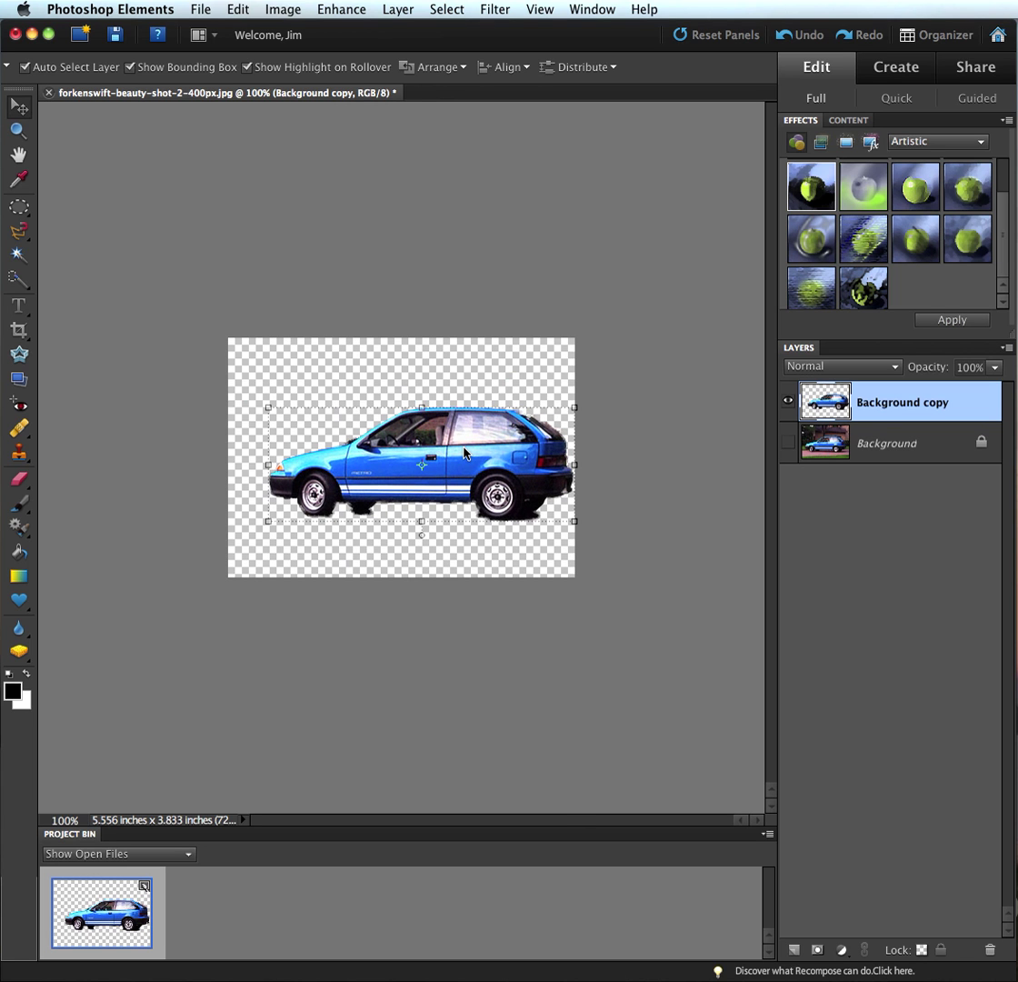